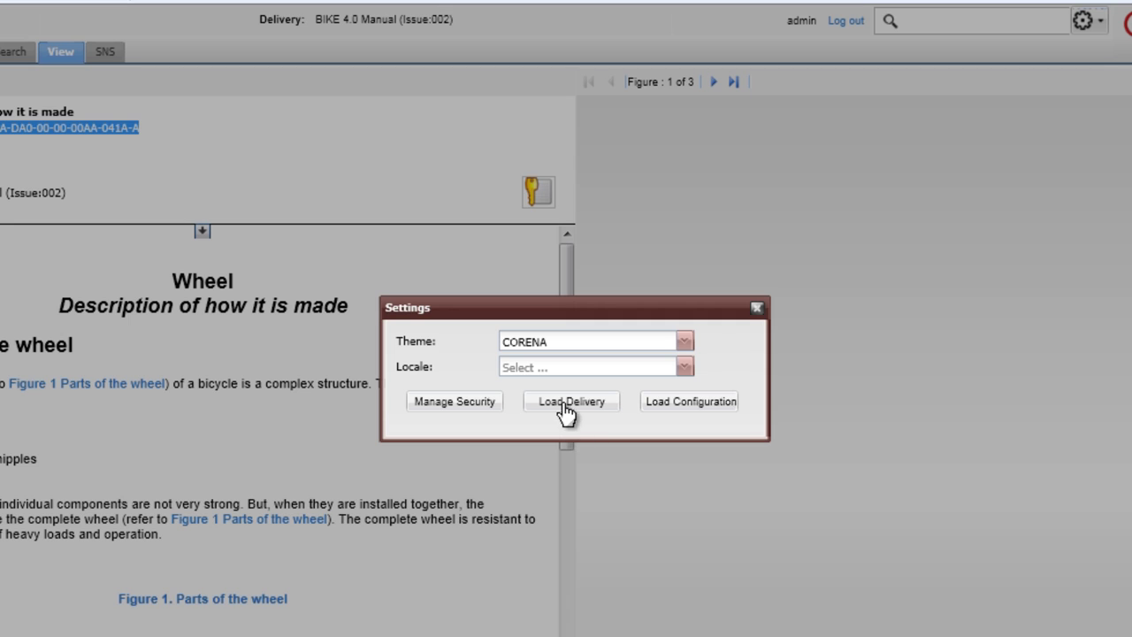
Step: Load the S1000D Issue 2.3 bike delivery and expand BIKE 2.3 Manual in the navigation tree
left_click(563, 401)
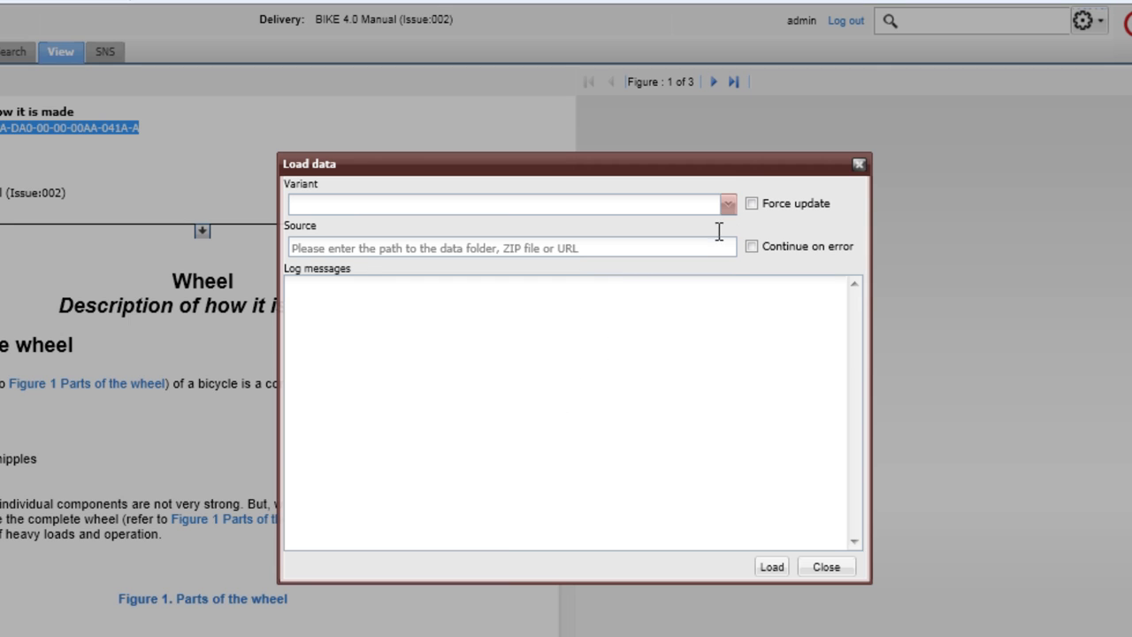
left_click(730, 206)
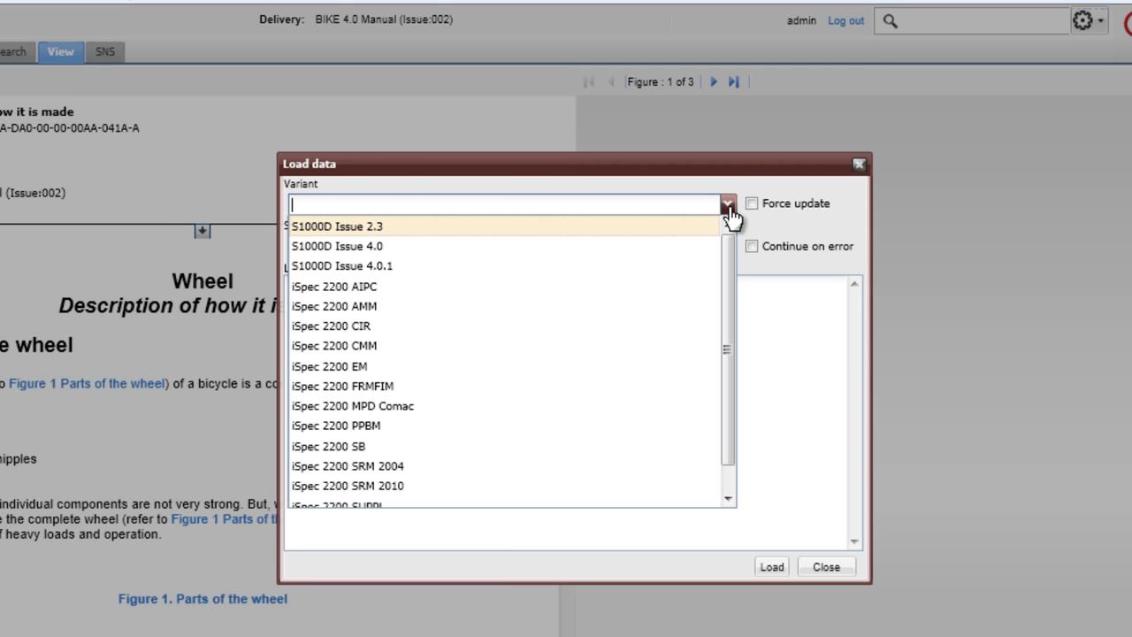
left_click(557, 230)
left_click(606, 249)
type("C:\\corena\\Testdata\\IETP\\Bike_2.3")
left_click(761, 561)
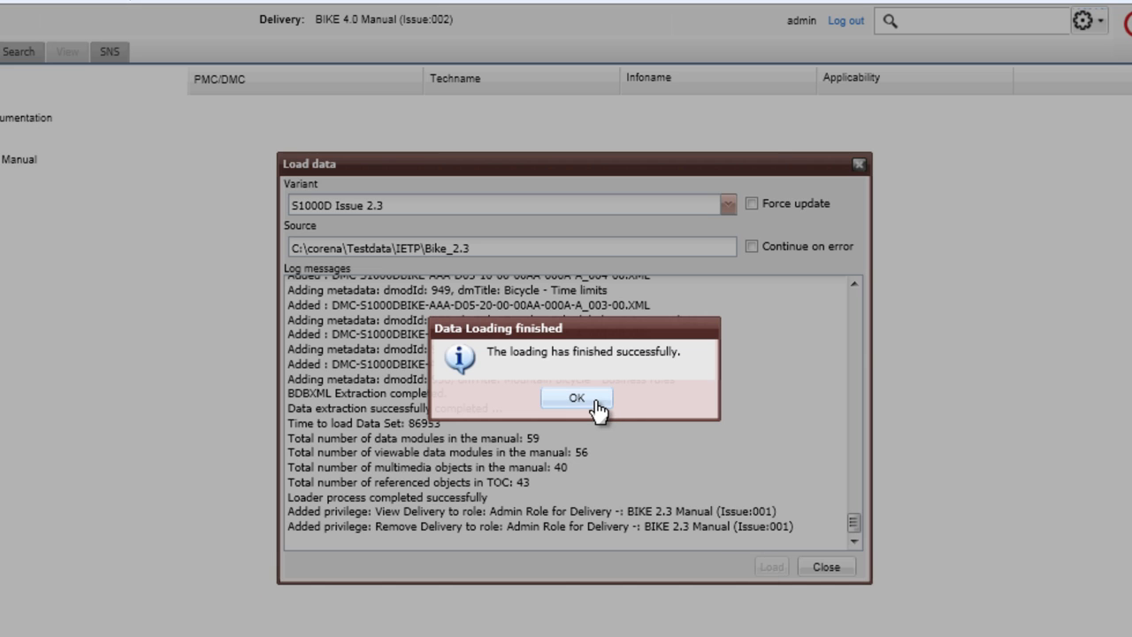
left_click(576, 399)
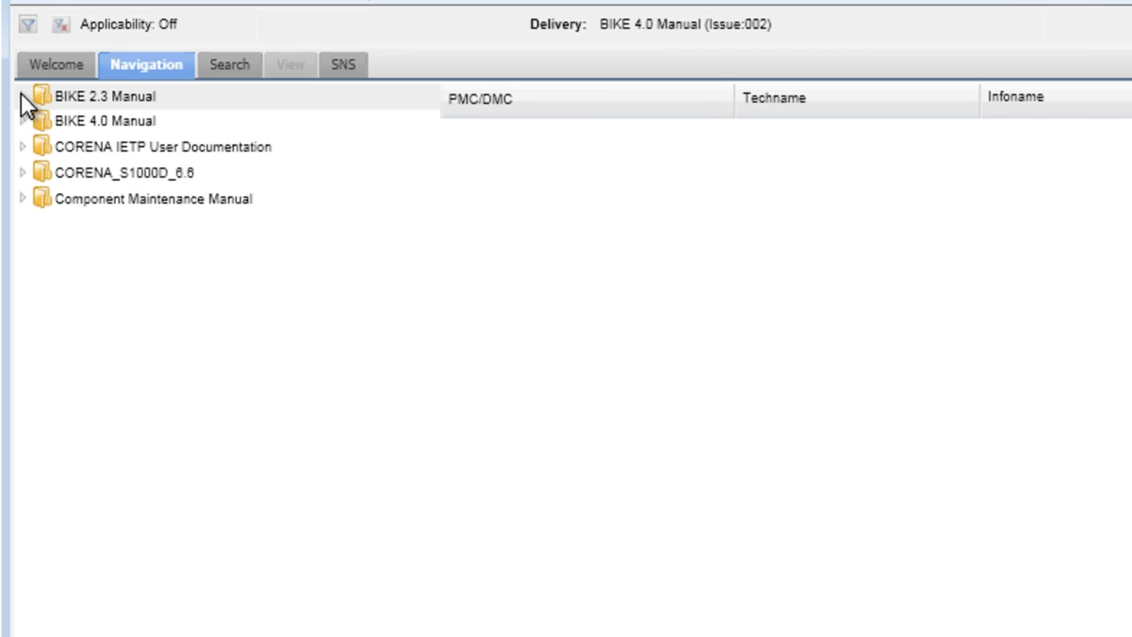
left_click(22, 96)
Step: Add a CORENA IETP privilege giving the Viewer role View Delivery on BIKE 2.3 Manual (Issue:001), then close
left_click(42, 121)
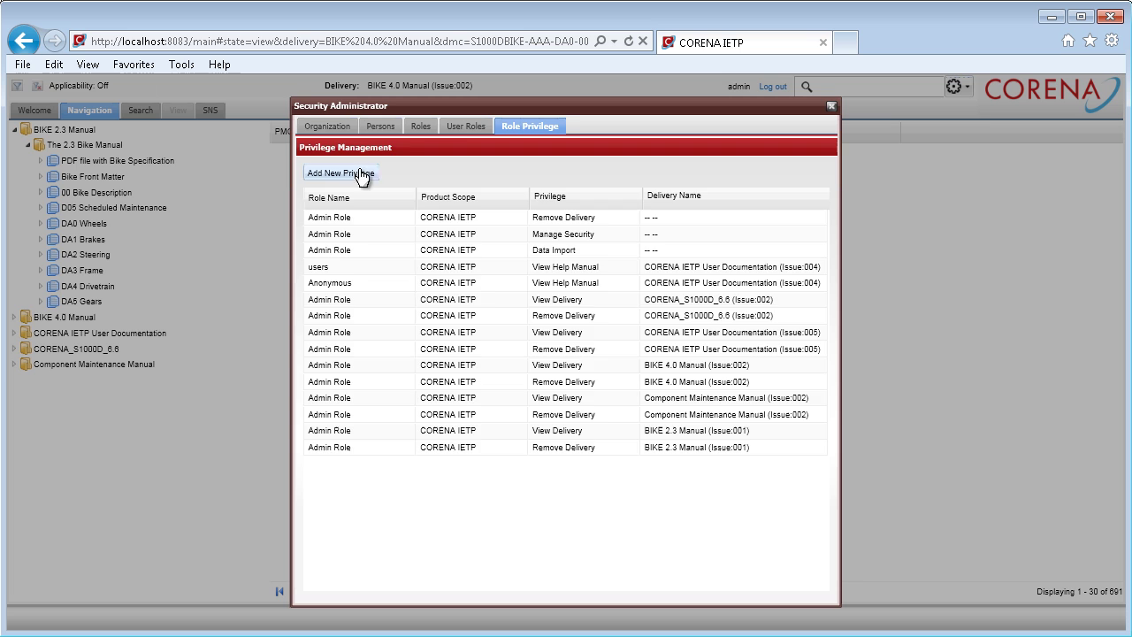
left_click(362, 173)
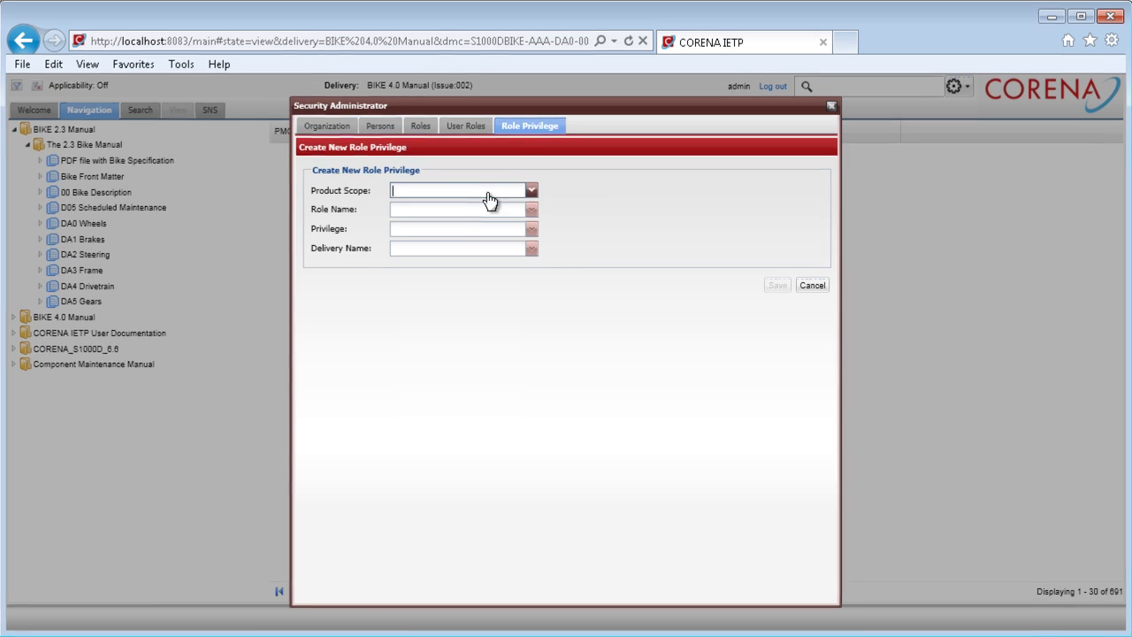
left_click(519, 192)
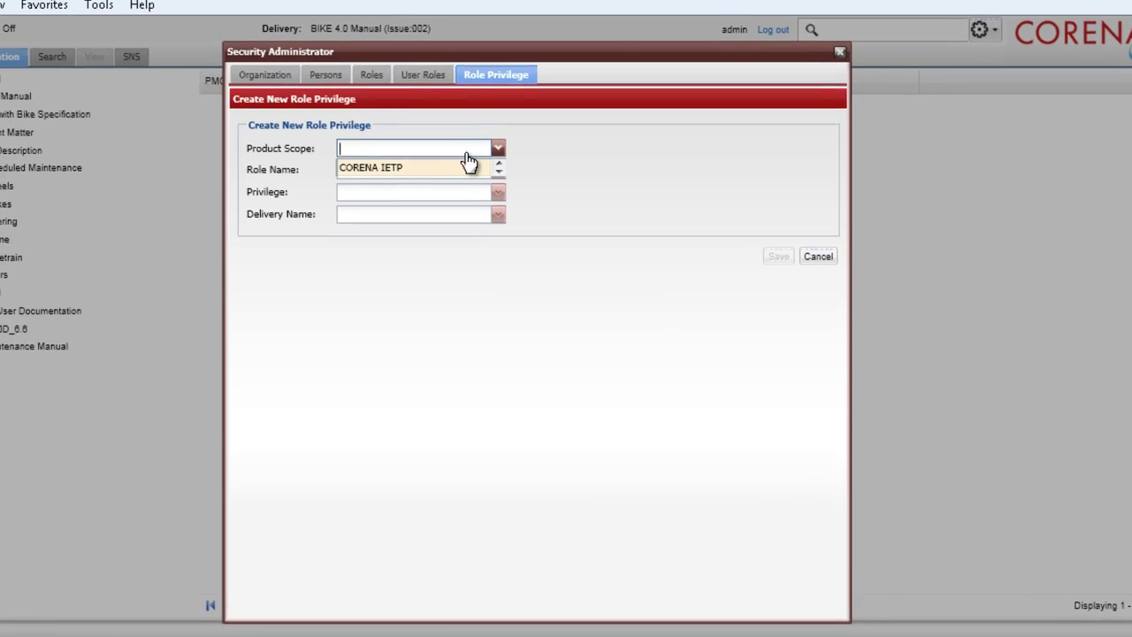
left_click(466, 168)
left_click(498, 170)
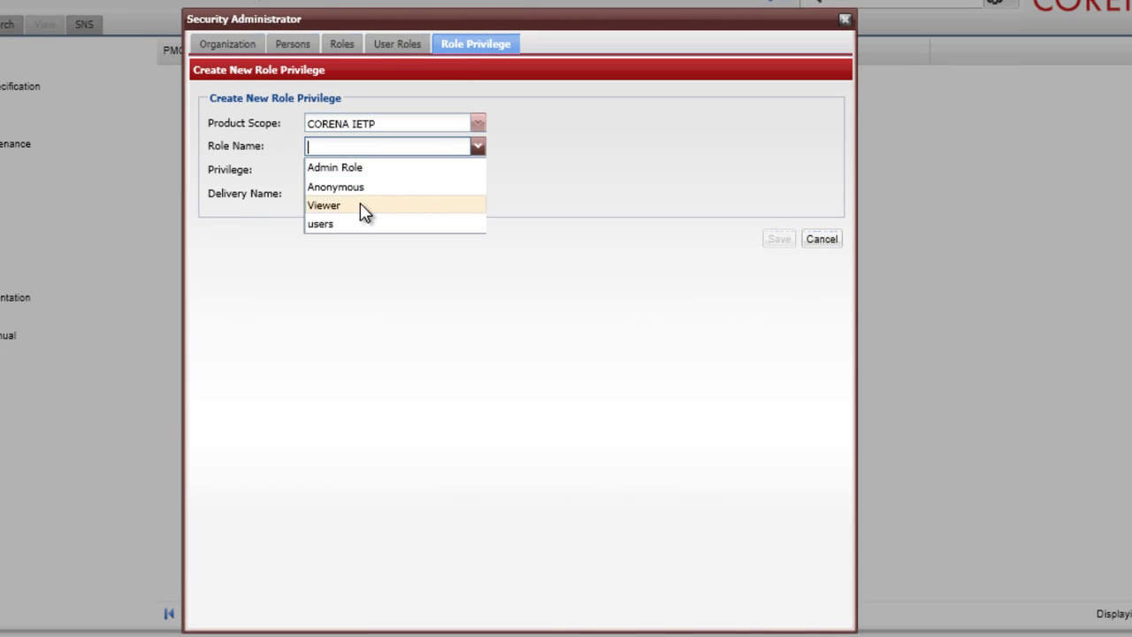
left_click(363, 206)
left_click(478, 170)
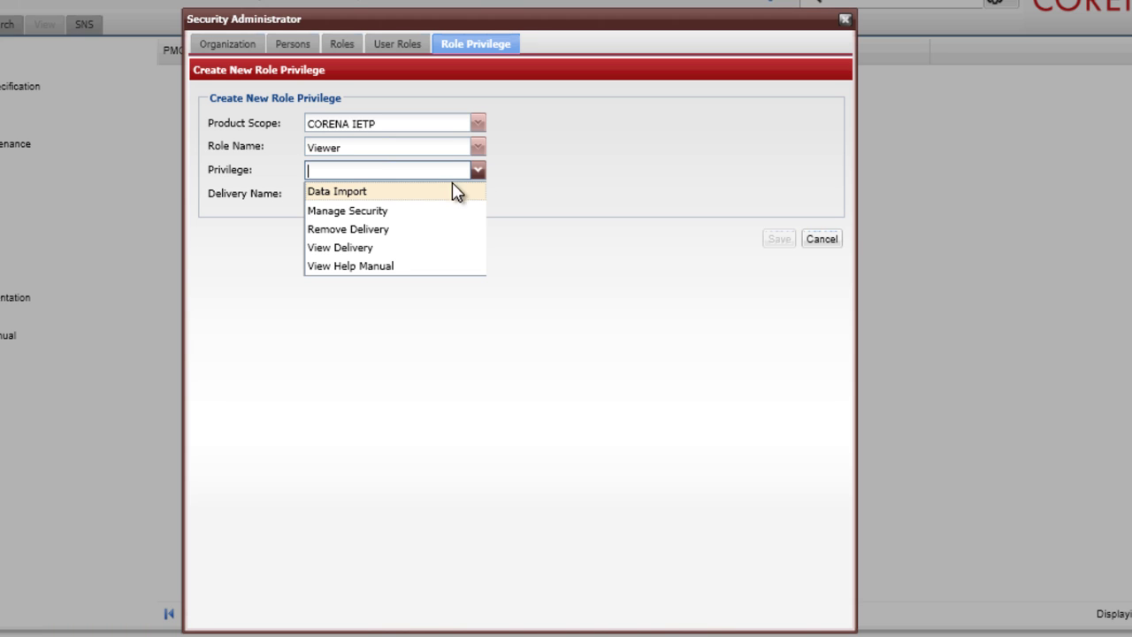
left_click(381, 249)
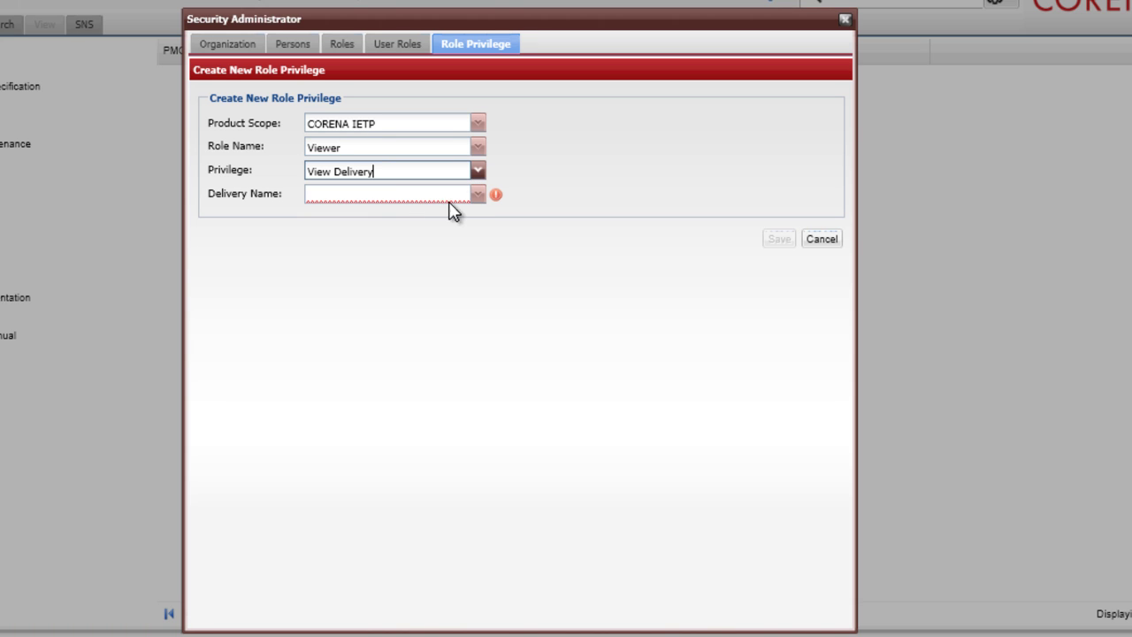
left_click(478, 195)
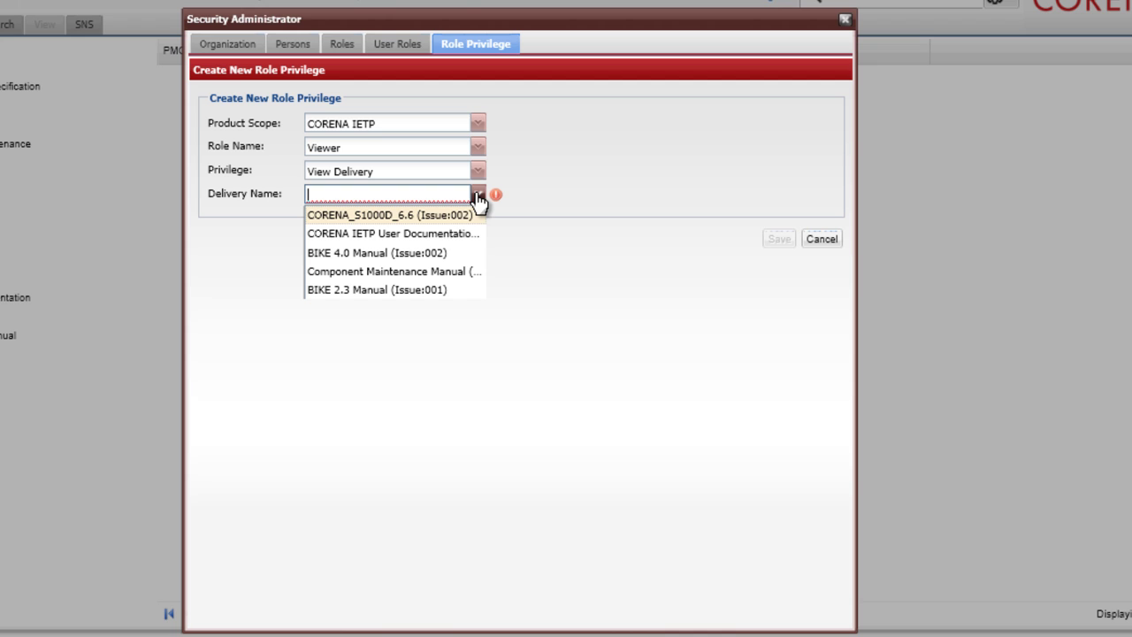
left_click(403, 291)
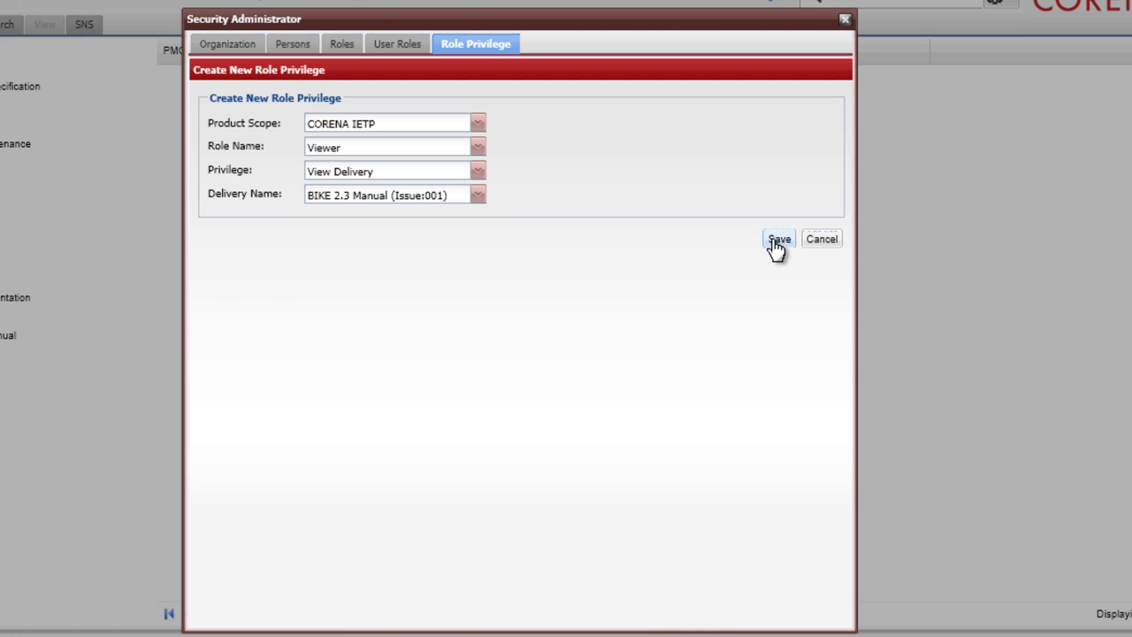
left_click(777, 241)
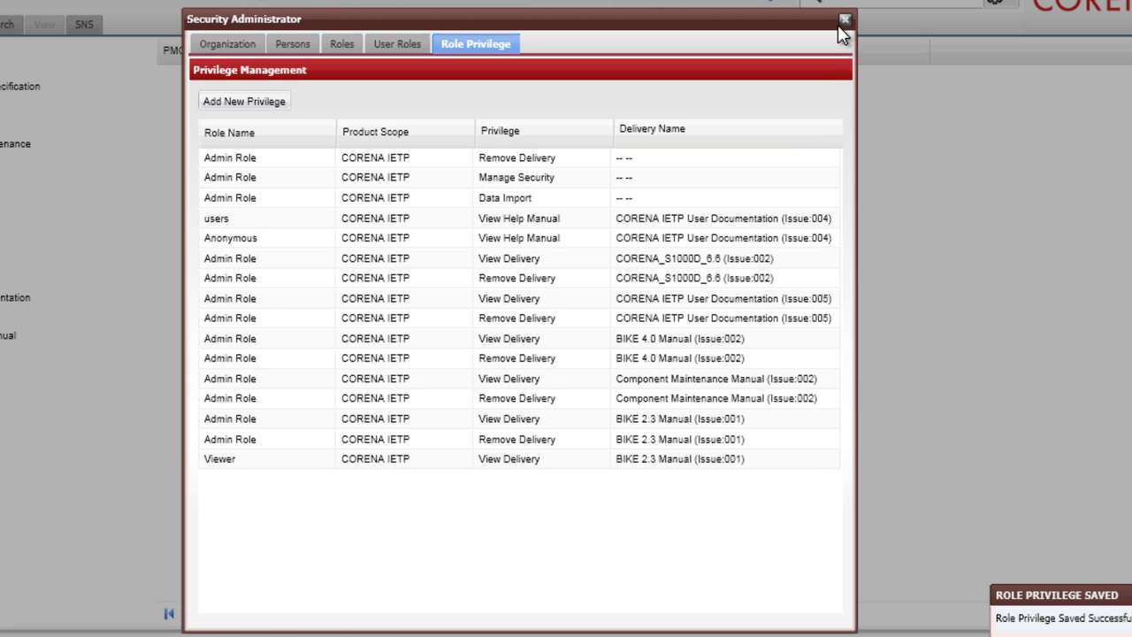
left_click(845, 20)
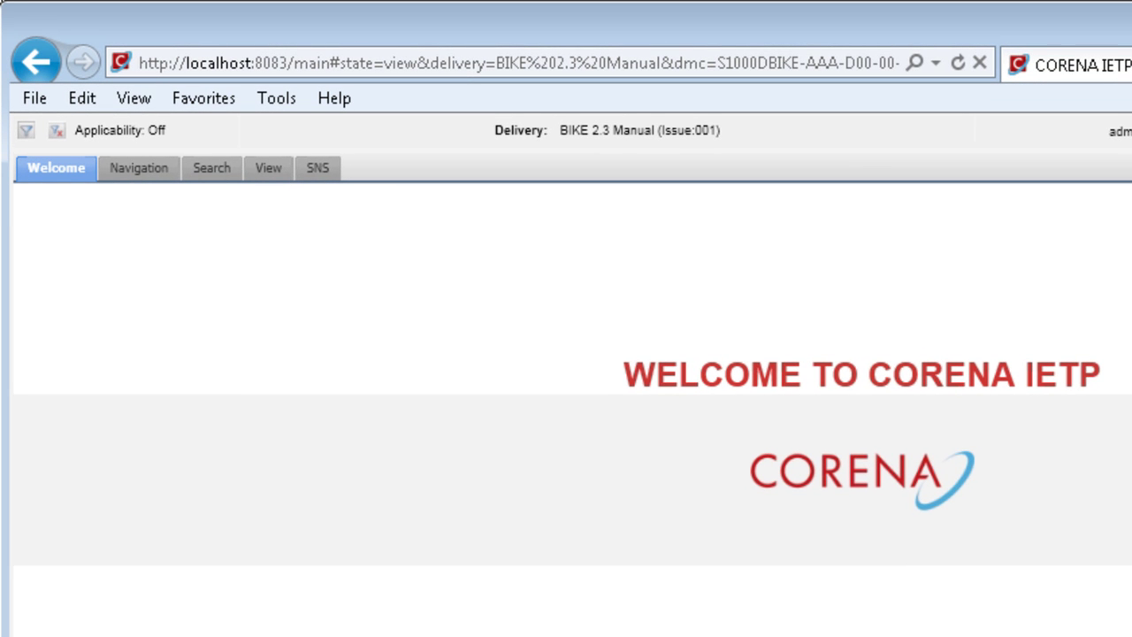
Step: Open 'Bicycle - Other procedures to clean' under BIKE 2.3 Manual > The 2.3 Bike Manual > 00 Bike Description
left_click(146, 174)
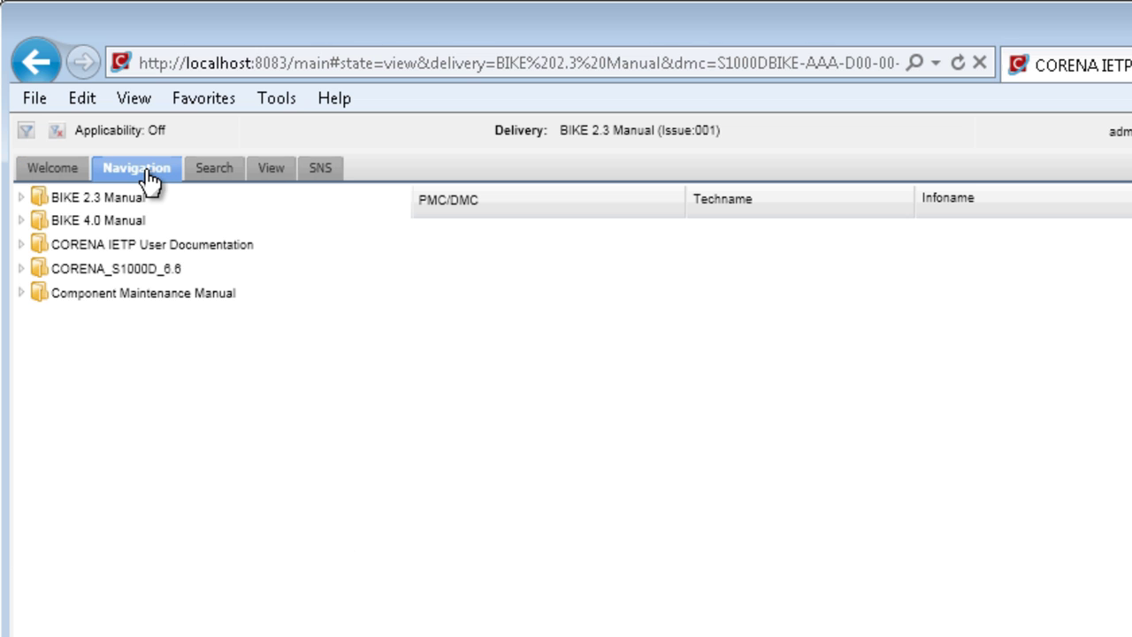
left_click(20, 199)
left_click(43, 221)
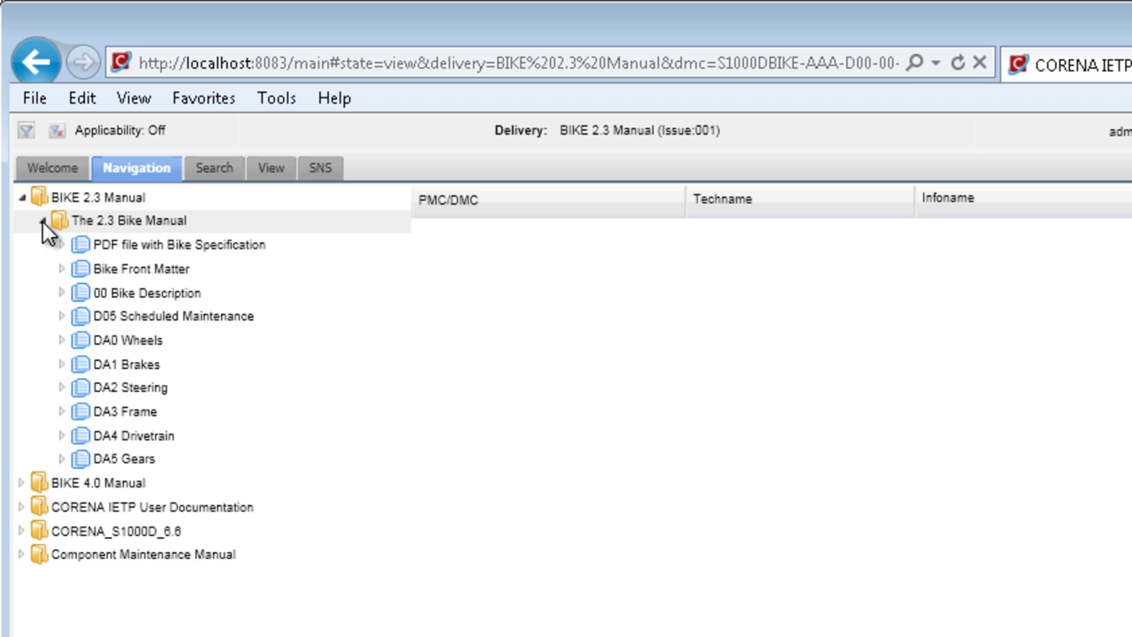
left_click(60, 293)
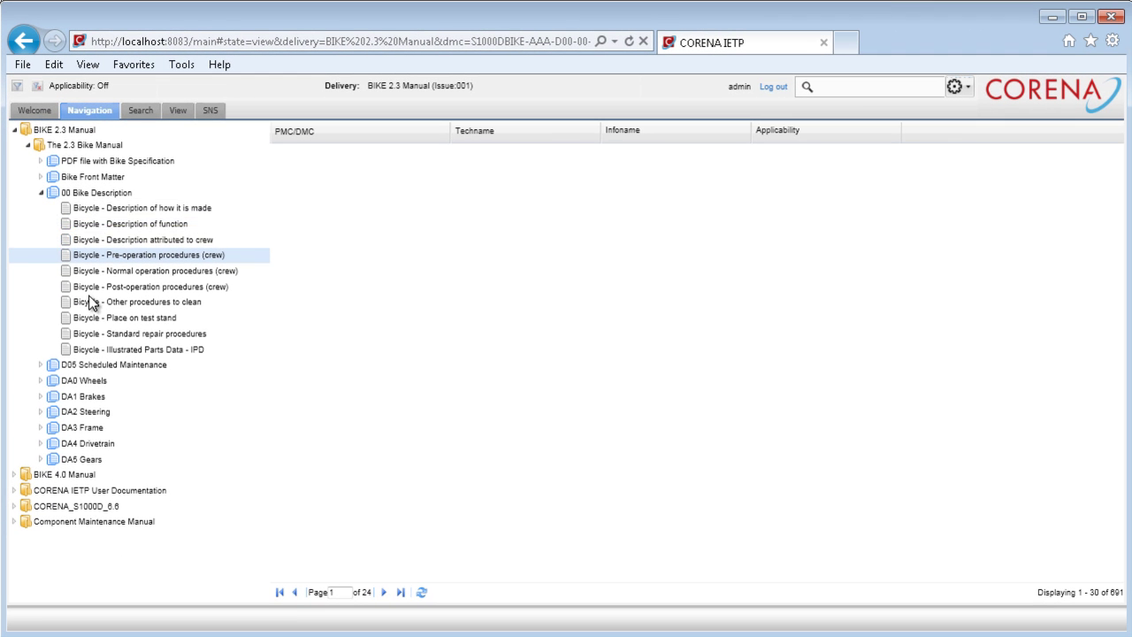
left_click(93, 303)
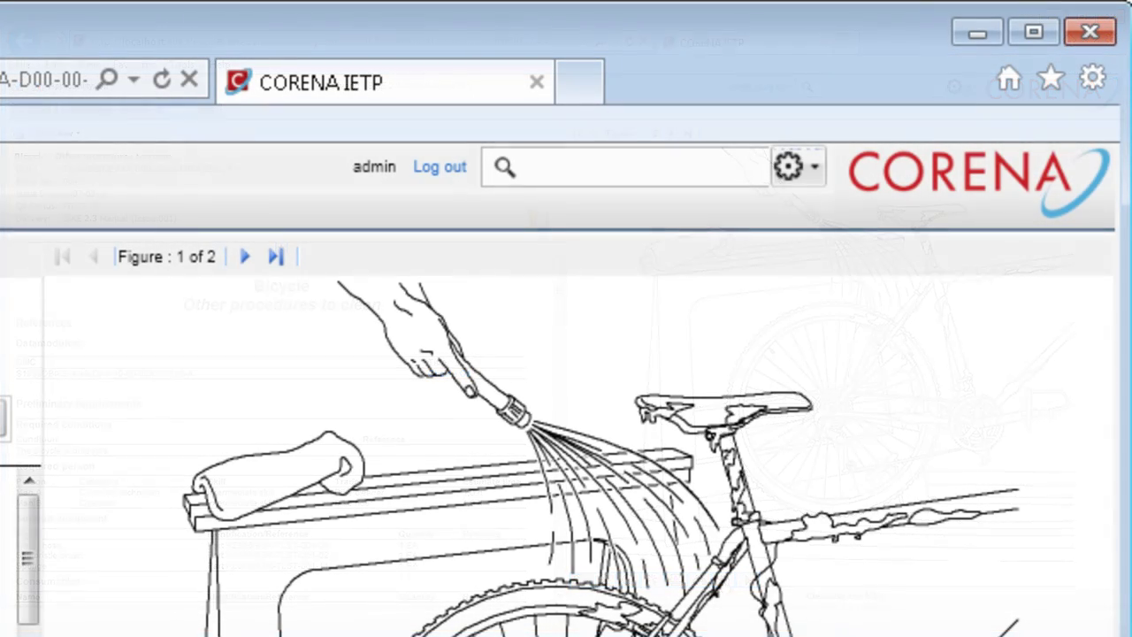
Step: Run a quick search for 'wheel'
left_click(572, 170)
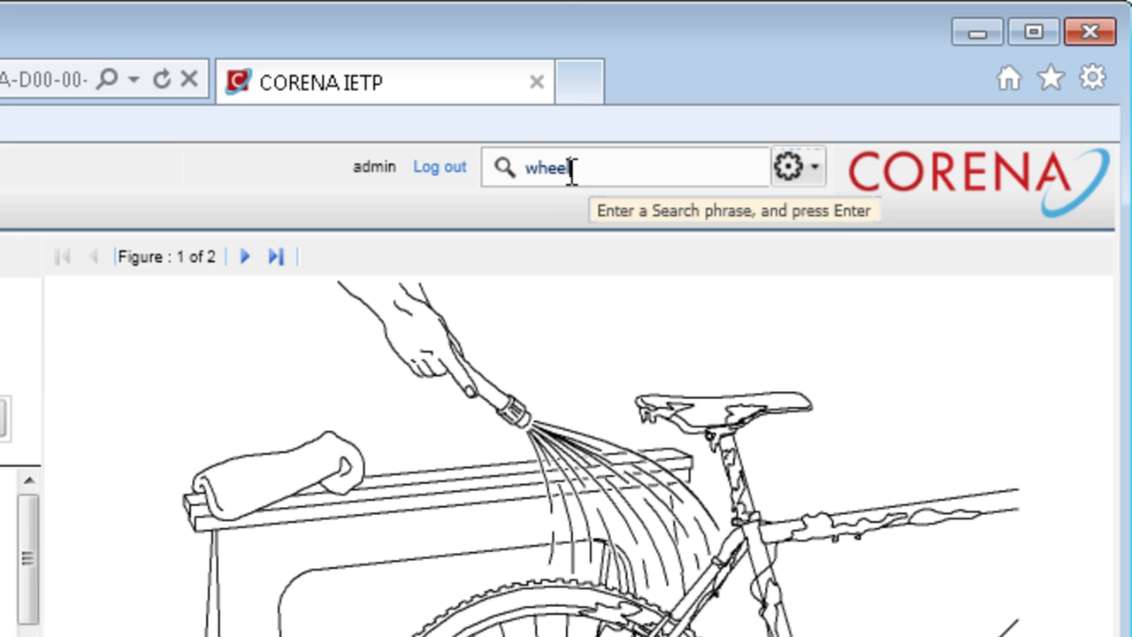
type("wheel")
key("Return")
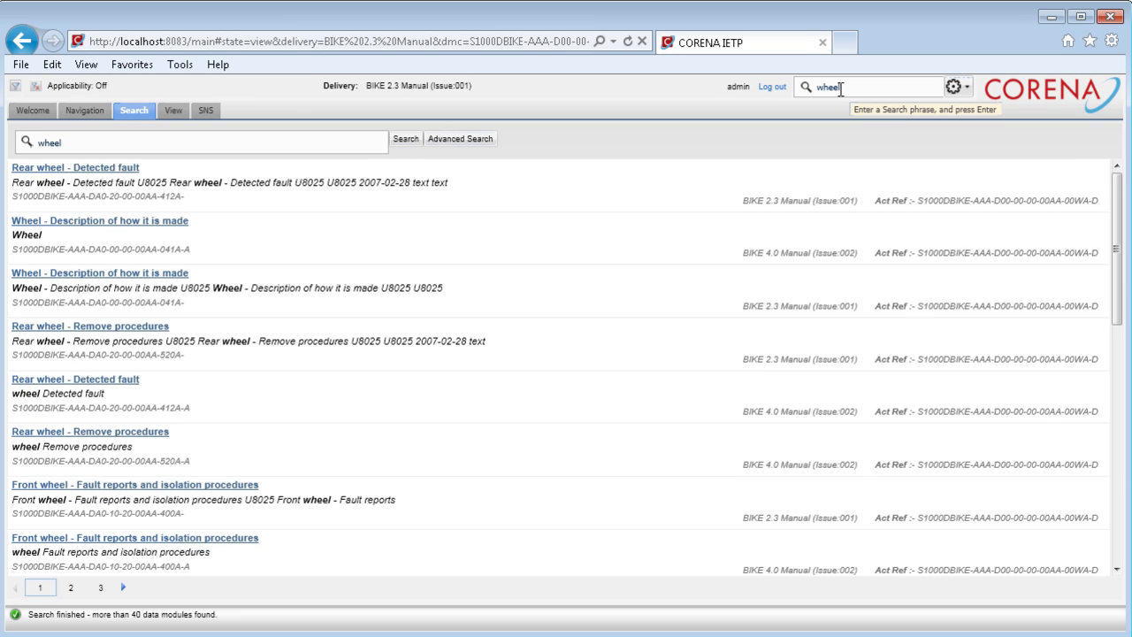
Step: Run an advanced title search for 'wheel' and open Rear wheel - Remove procedures
left_click(458, 141)
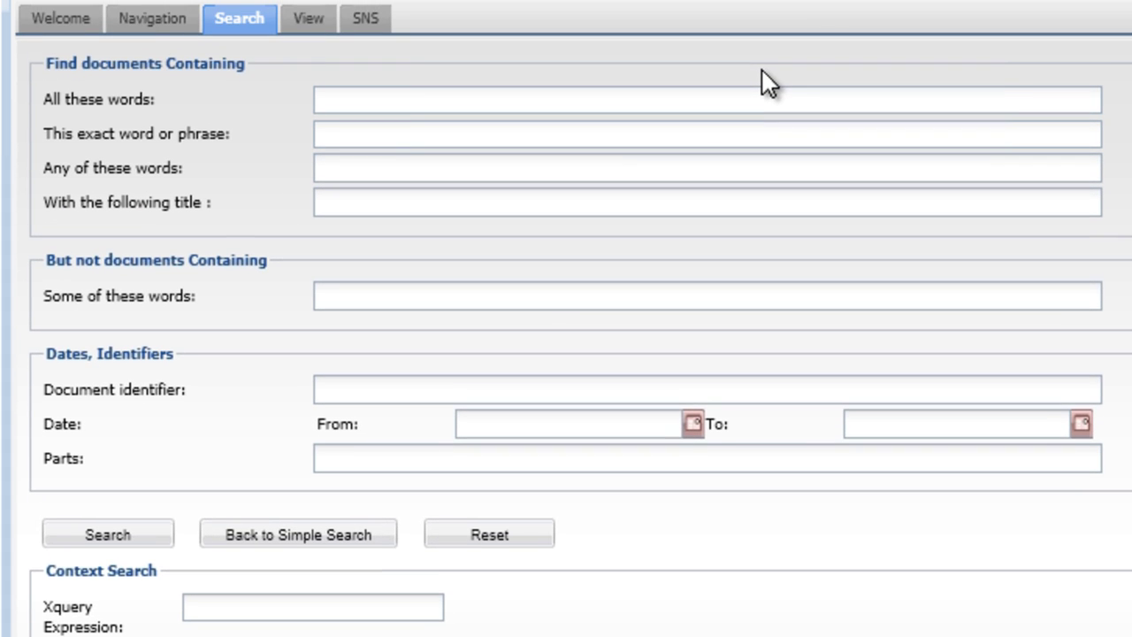
left_click(417, 202)
type("wheel")
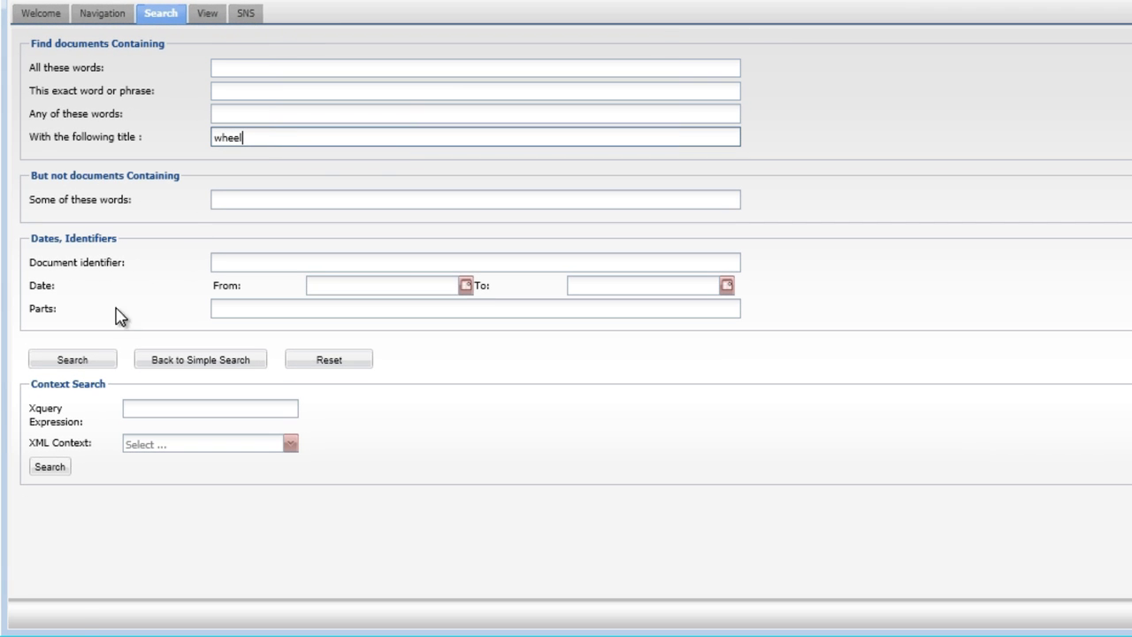
left_click(87, 361)
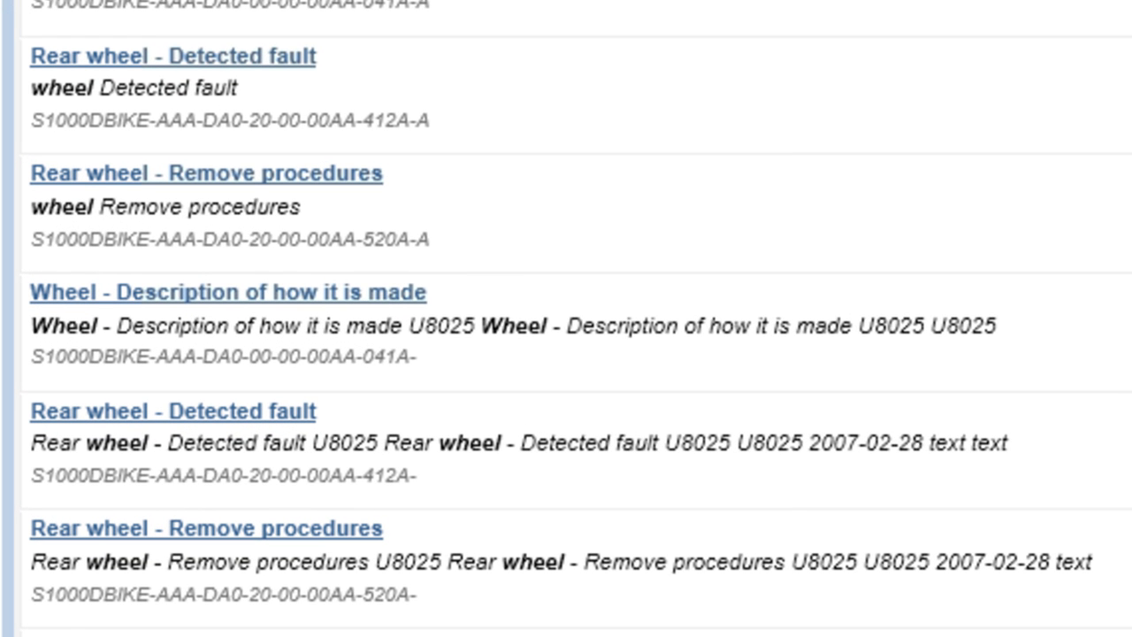
left_click(336, 175)
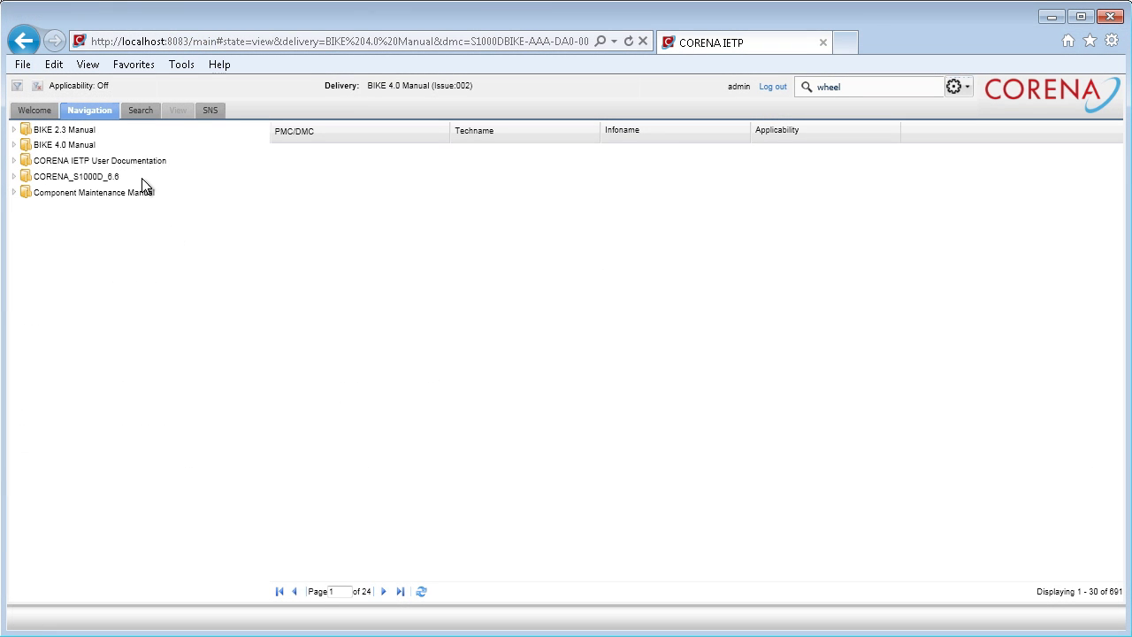
Step: Apply a BIKE 4.0 Manual applicability filter on product attribute Model = Brook trekker
left_click(20, 88)
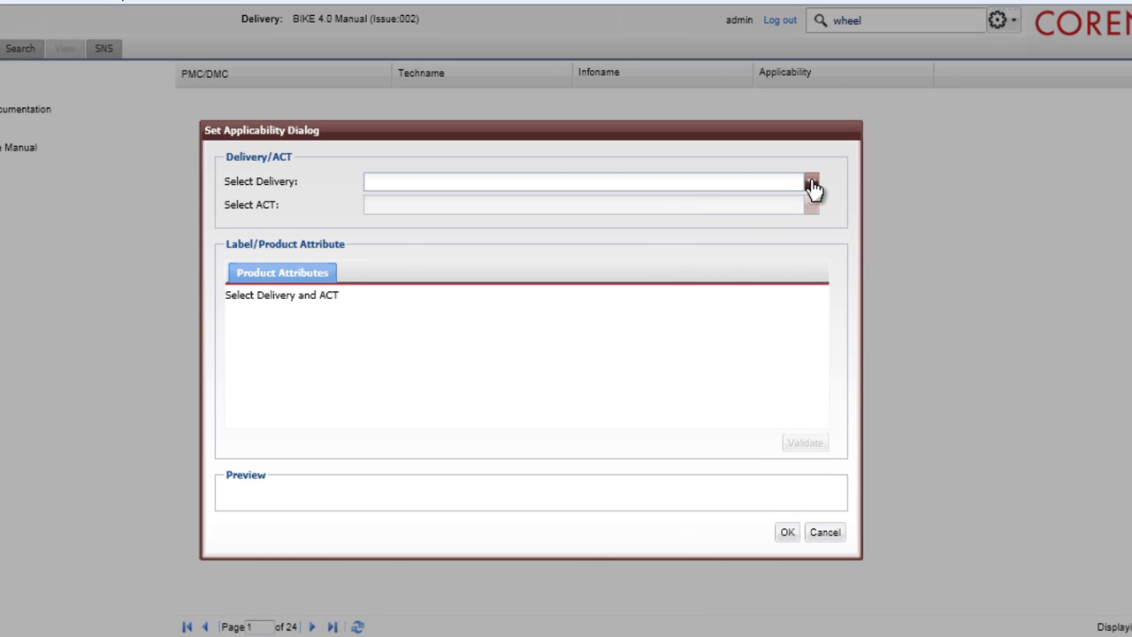
left_click(811, 185)
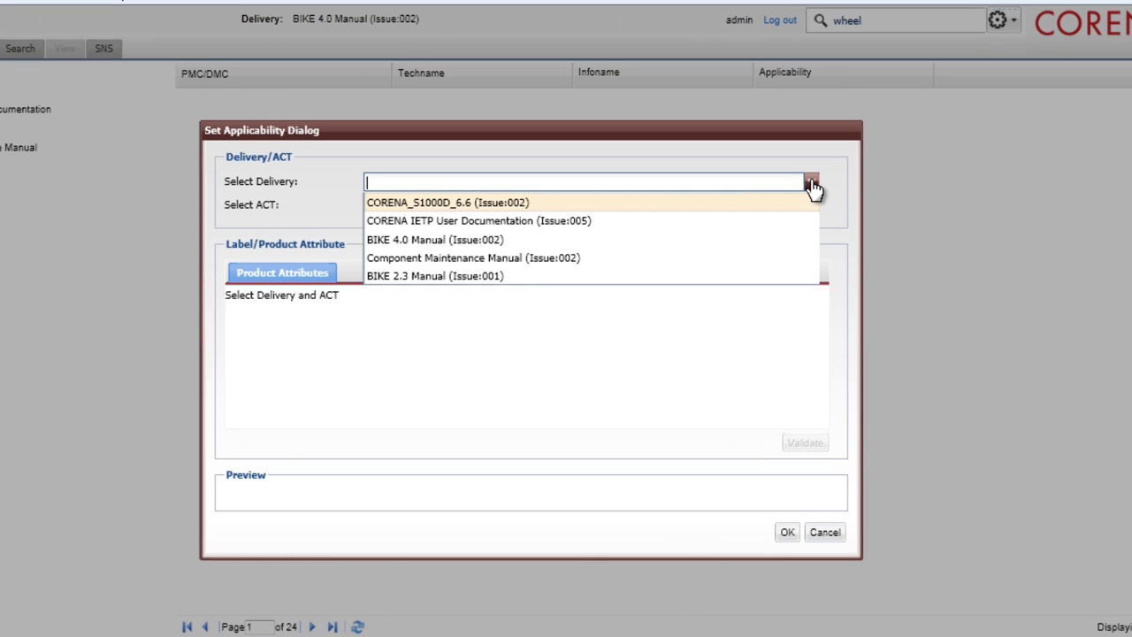
left_click(532, 242)
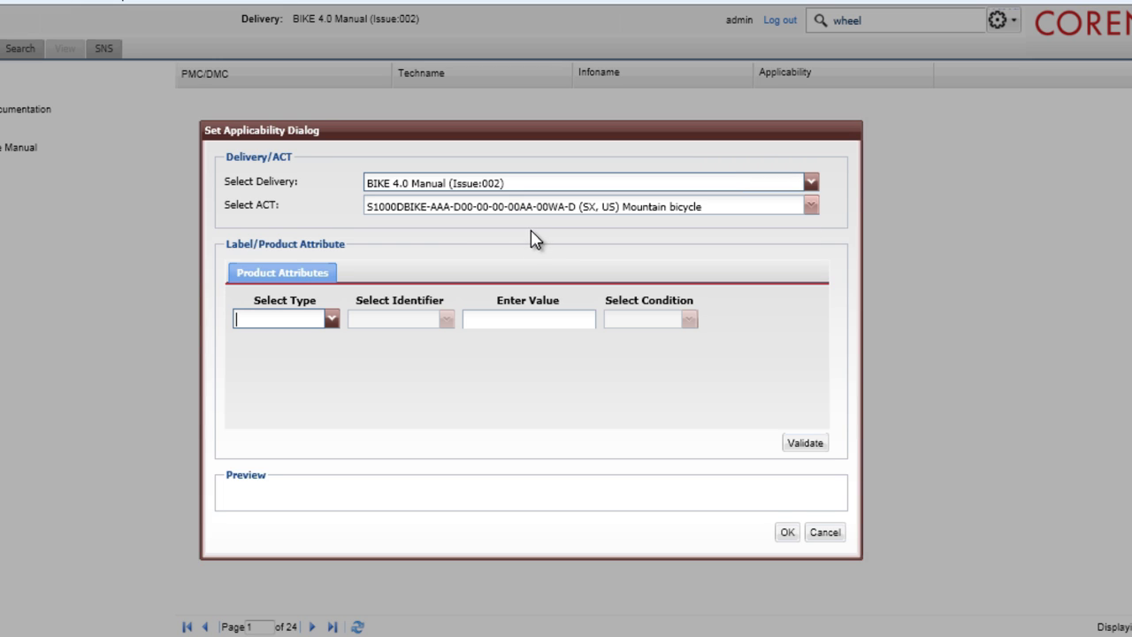
left_click(332, 319)
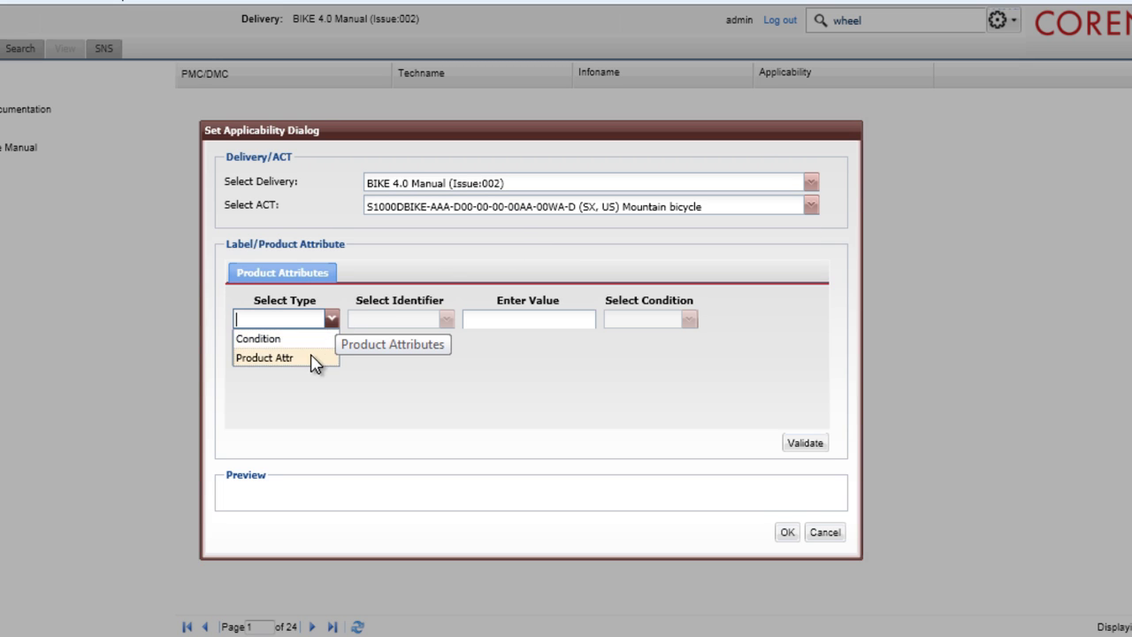
left_click(314, 361)
left_click(447, 321)
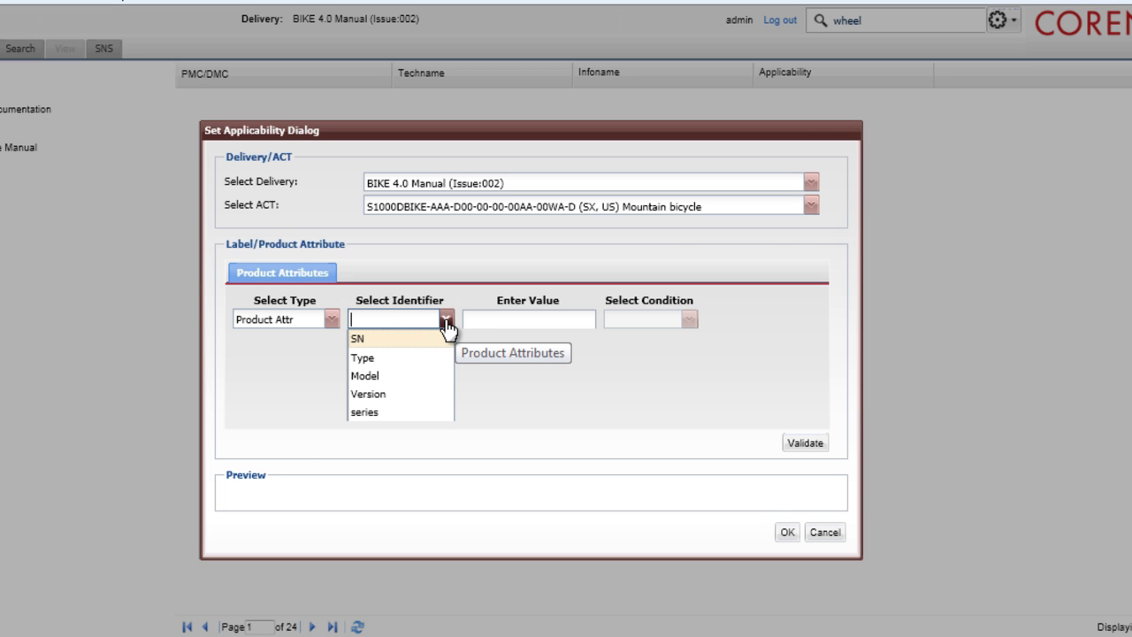
left_click(397, 380)
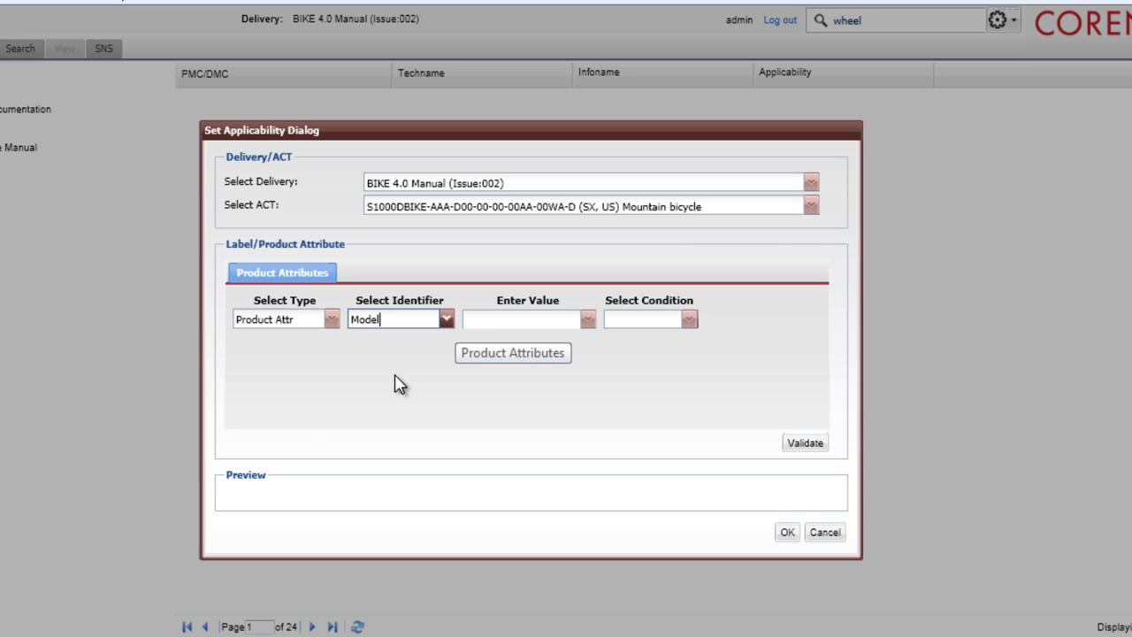
left_click(586, 319)
left_click(529, 338)
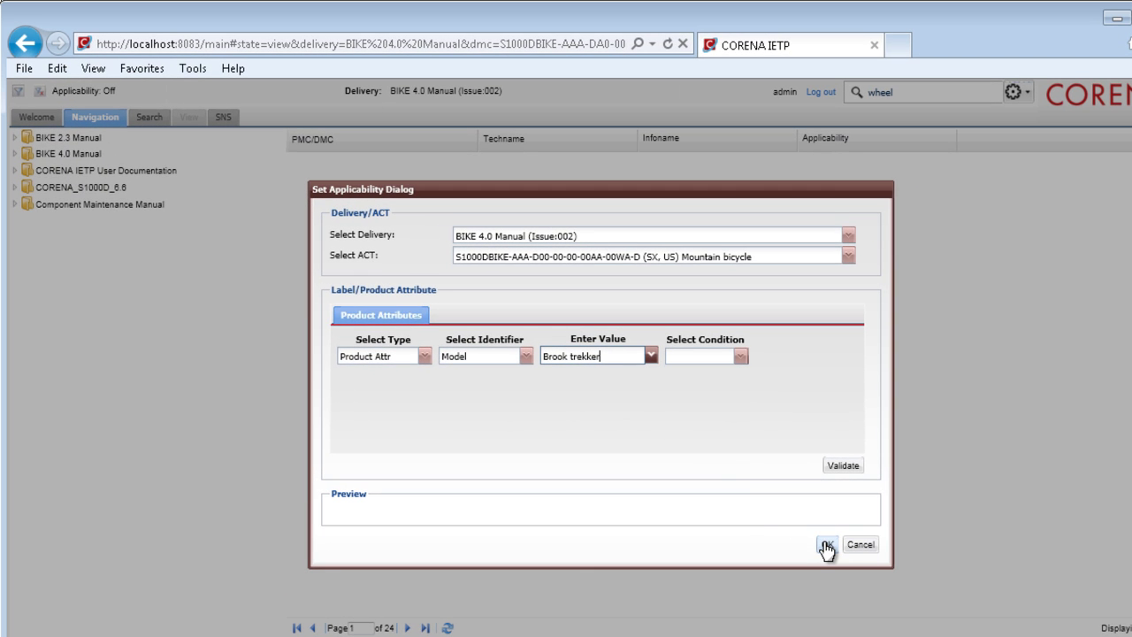
left_click(826, 546)
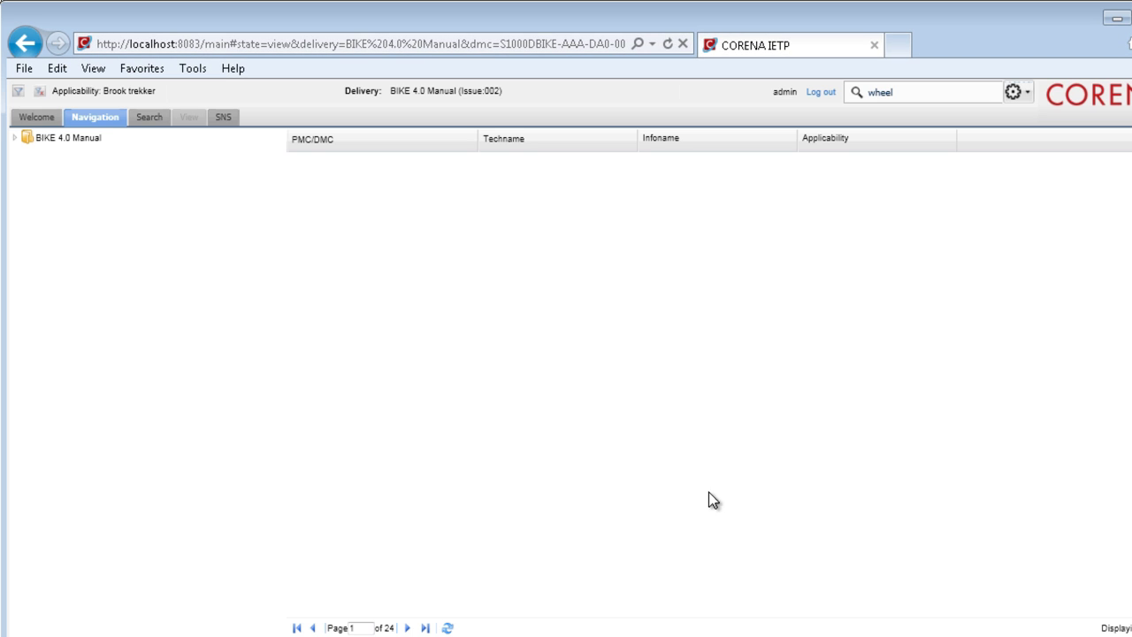
Step: Expand BIKE 4.0 Manual > TEST PM 1 > Scheduled Maintenance in the tree
left_click(15, 138)
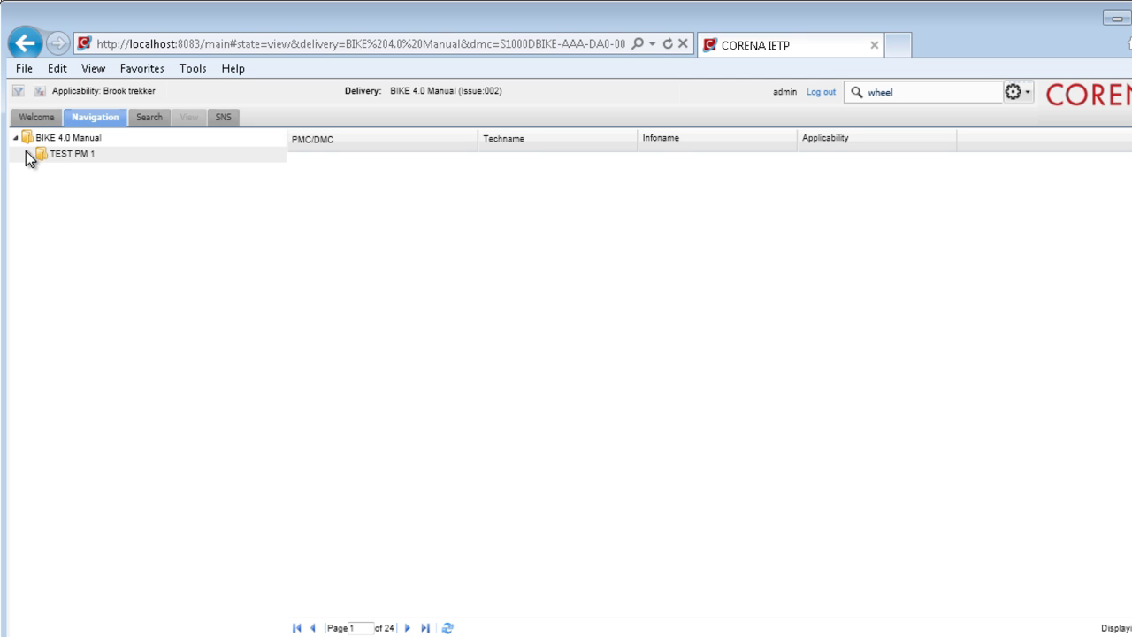
left_click(30, 154)
left_click(43, 188)
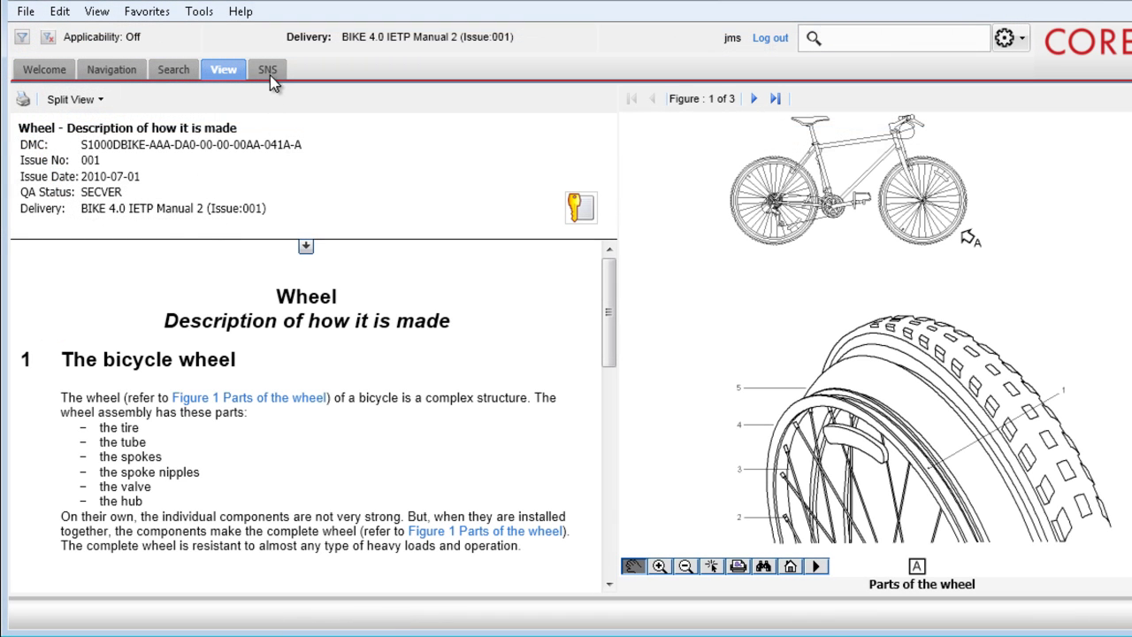
Step: Run an SNS search on BIKE 2.3 Manual (Issue:001) restricted to subsystem 00
left_click(269, 70)
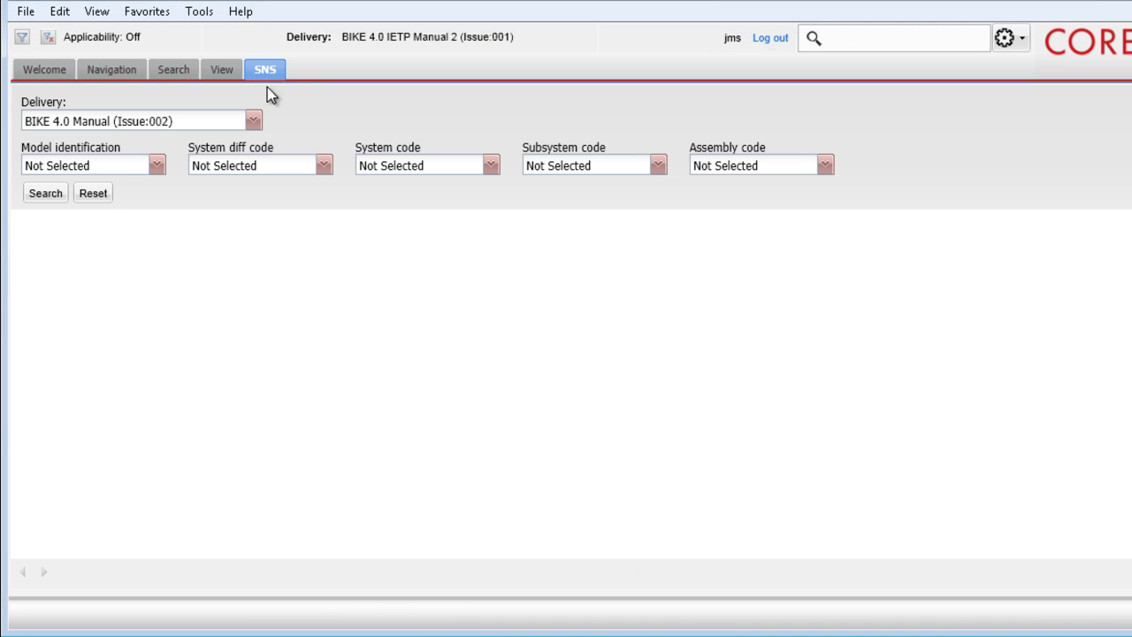
left_click(255, 122)
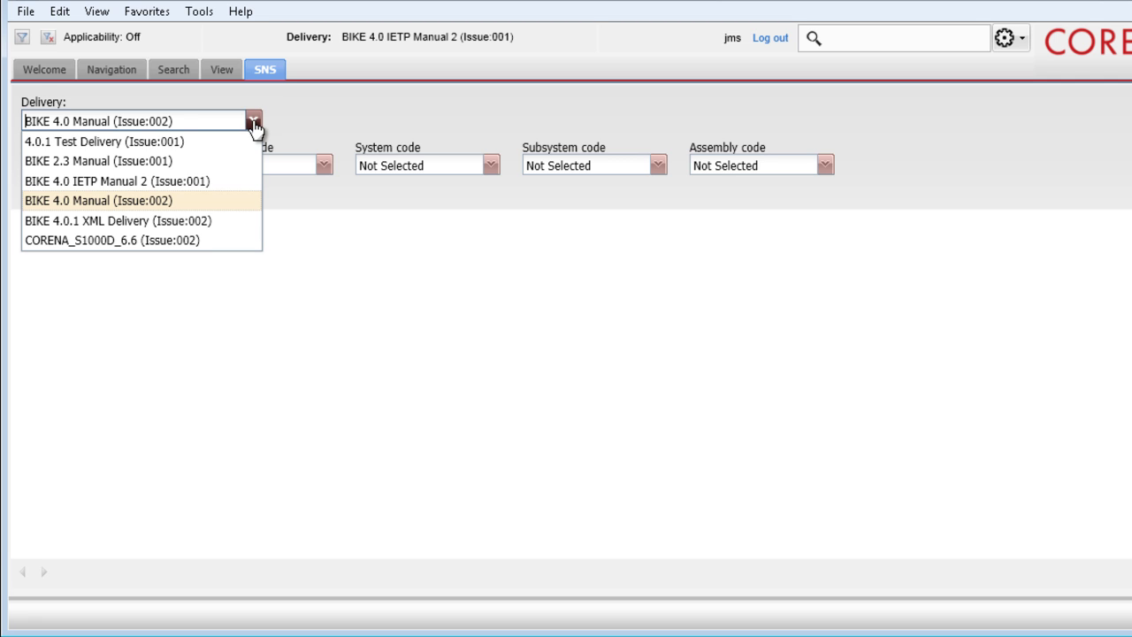
left_click(173, 161)
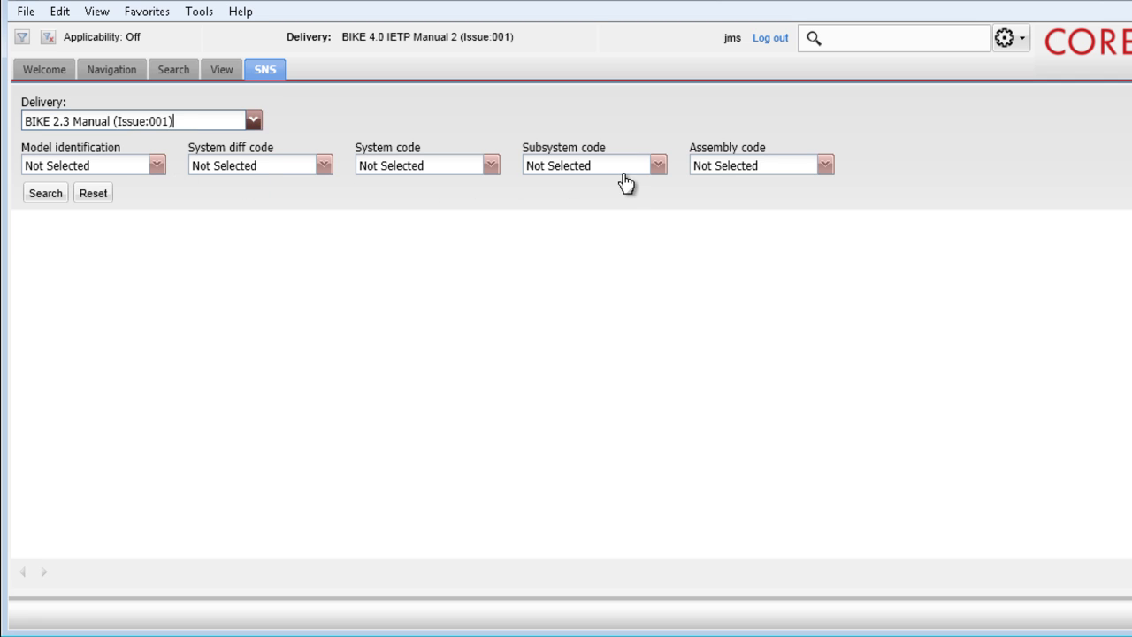
left_click(658, 166)
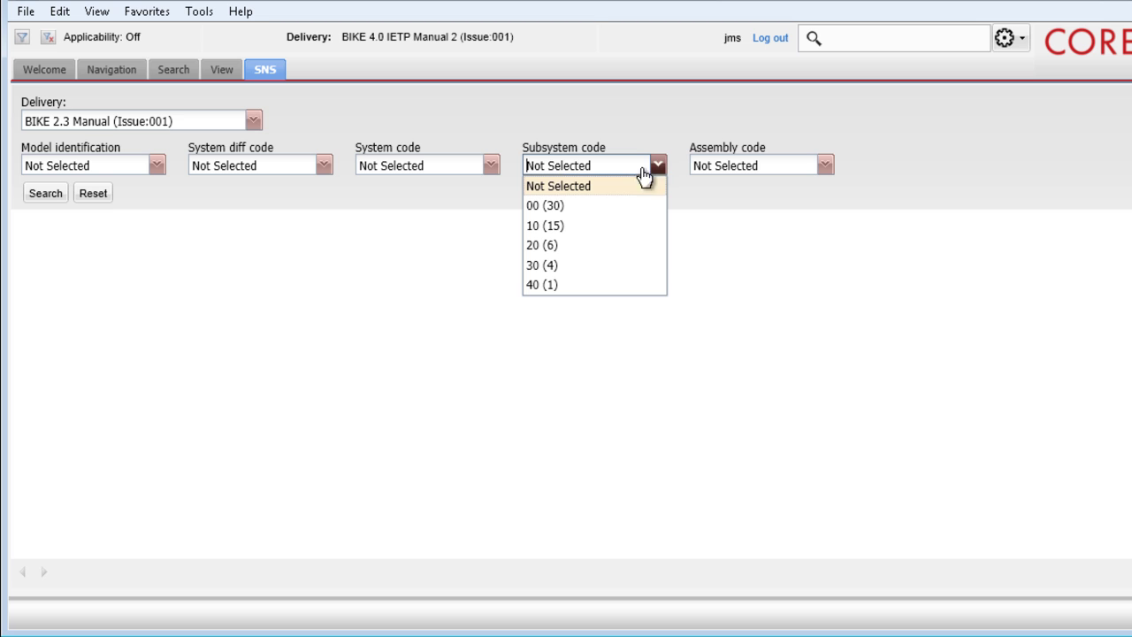
left_click(559, 208)
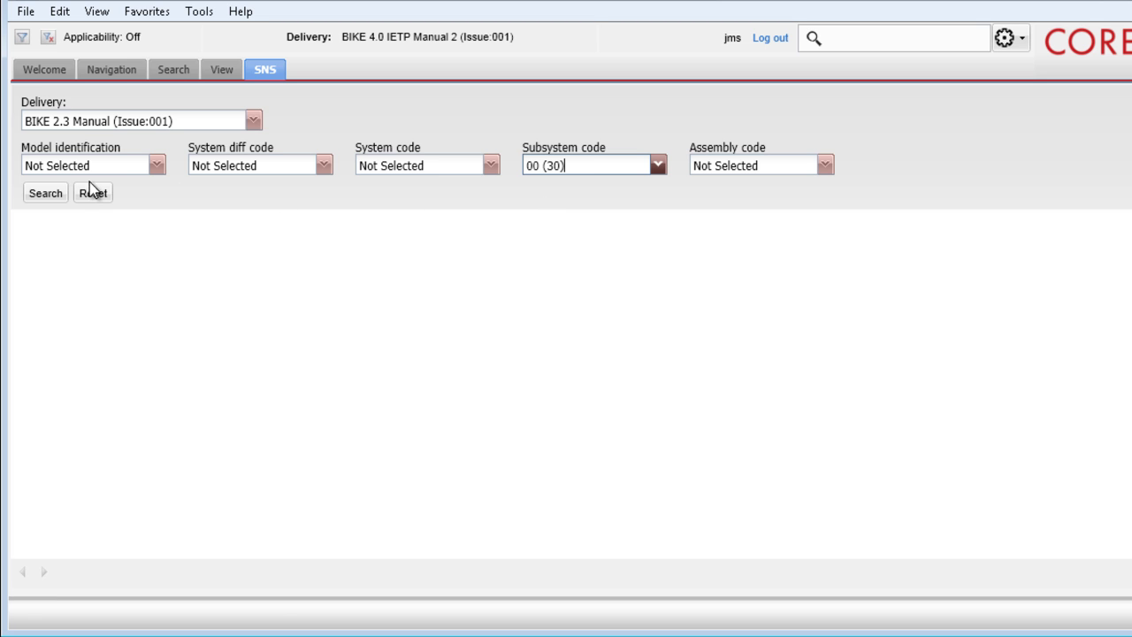
left_click(62, 194)
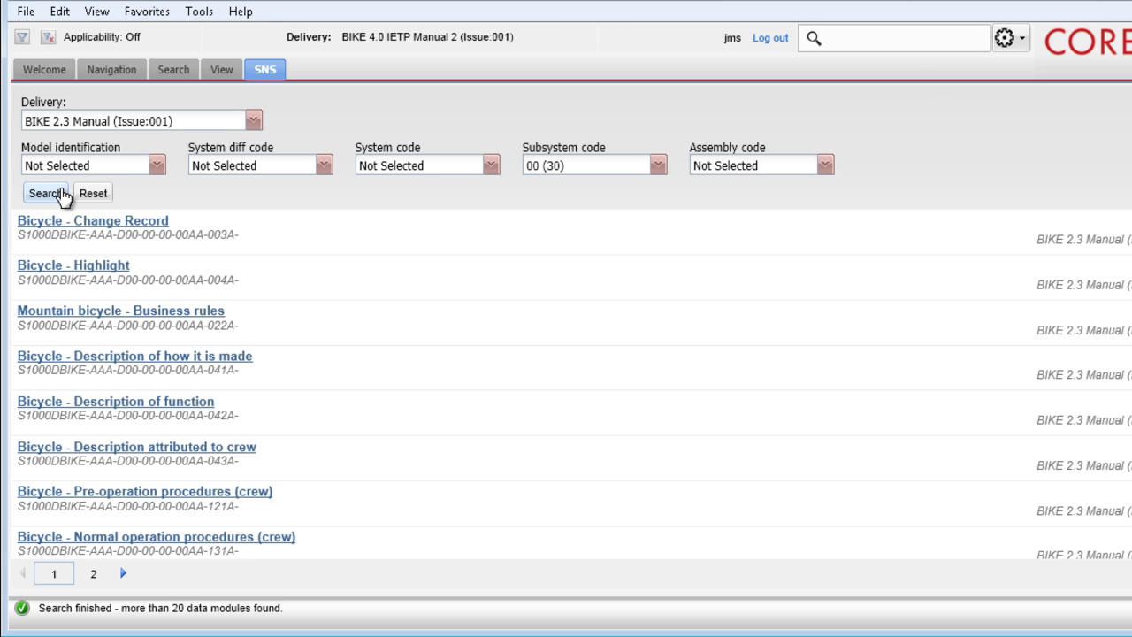
Step: Narrow the SNS search to model S1000DBIKE and system code DA0
left_click(156, 166)
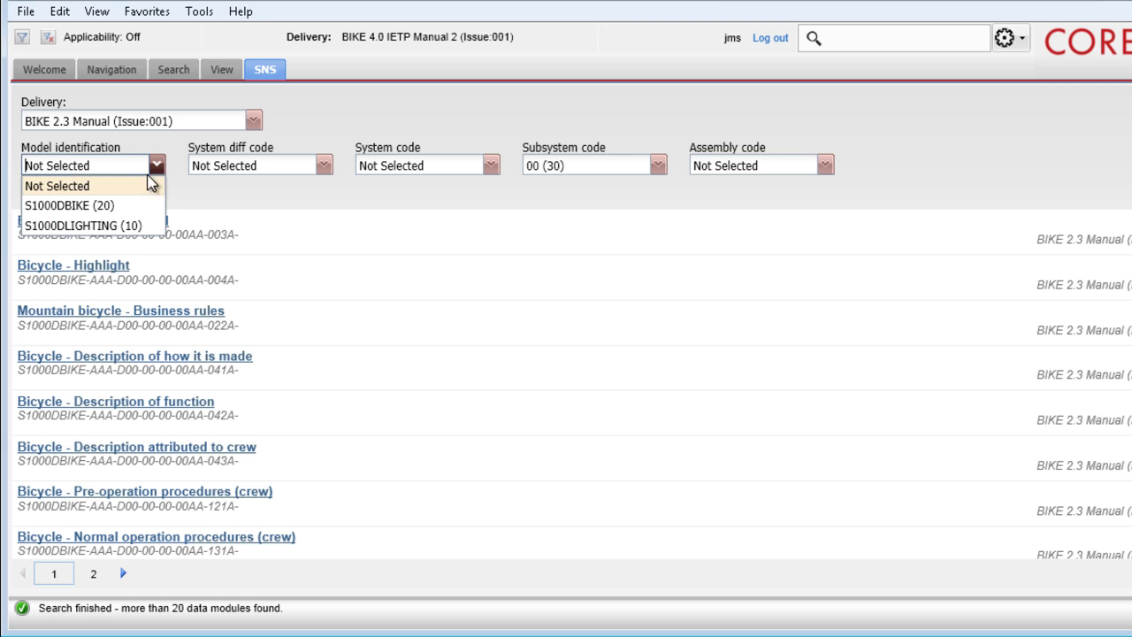
left_click(127, 205)
left_click(49, 195)
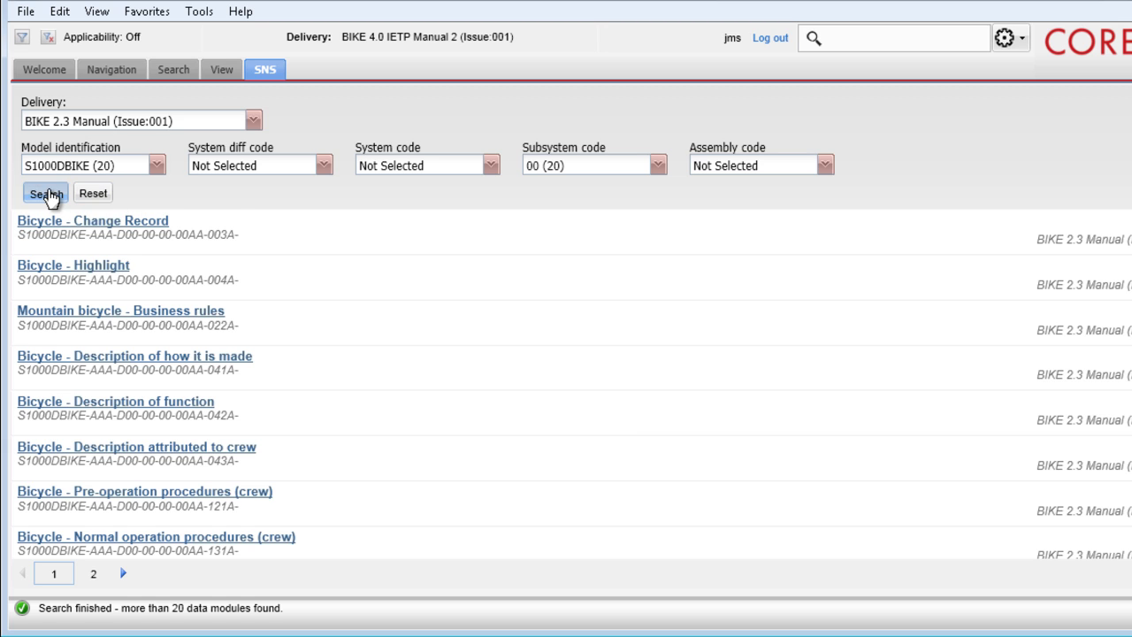
left_click(491, 165)
left_click(416, 226)
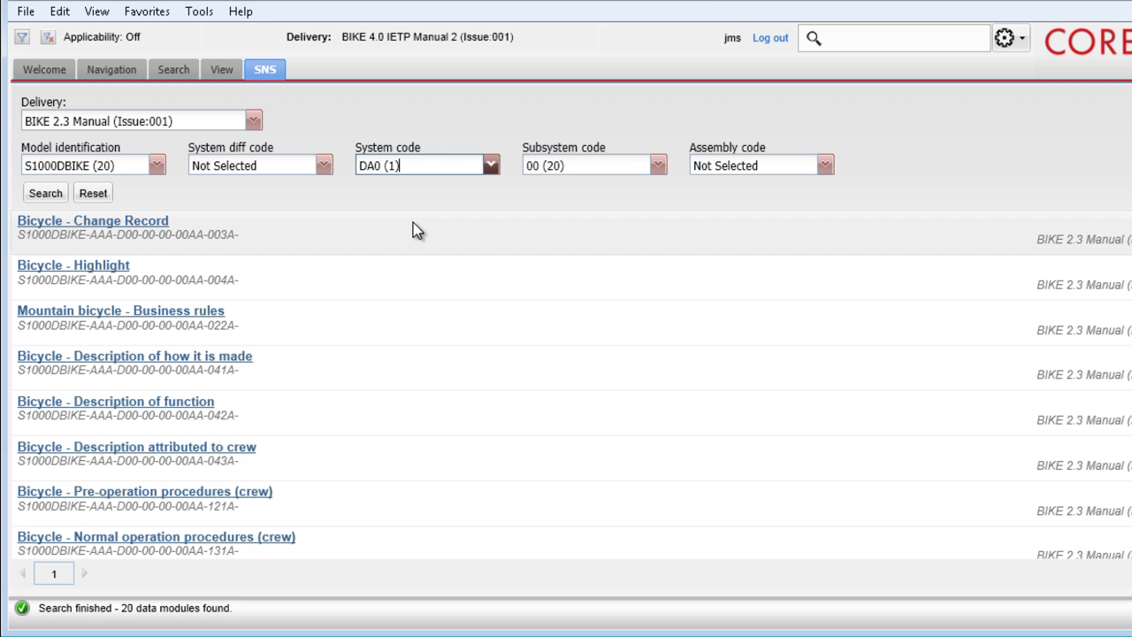
left_click(62, 197)
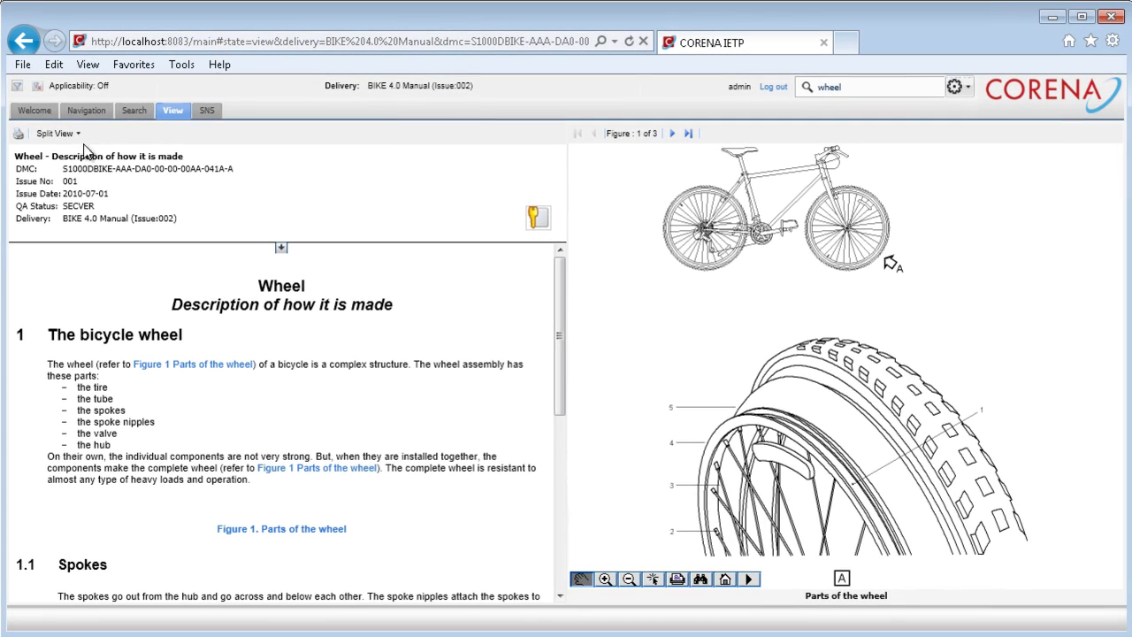
Step: Choose Hide Illustrations from the Split View layout options
left_click(76, 136)
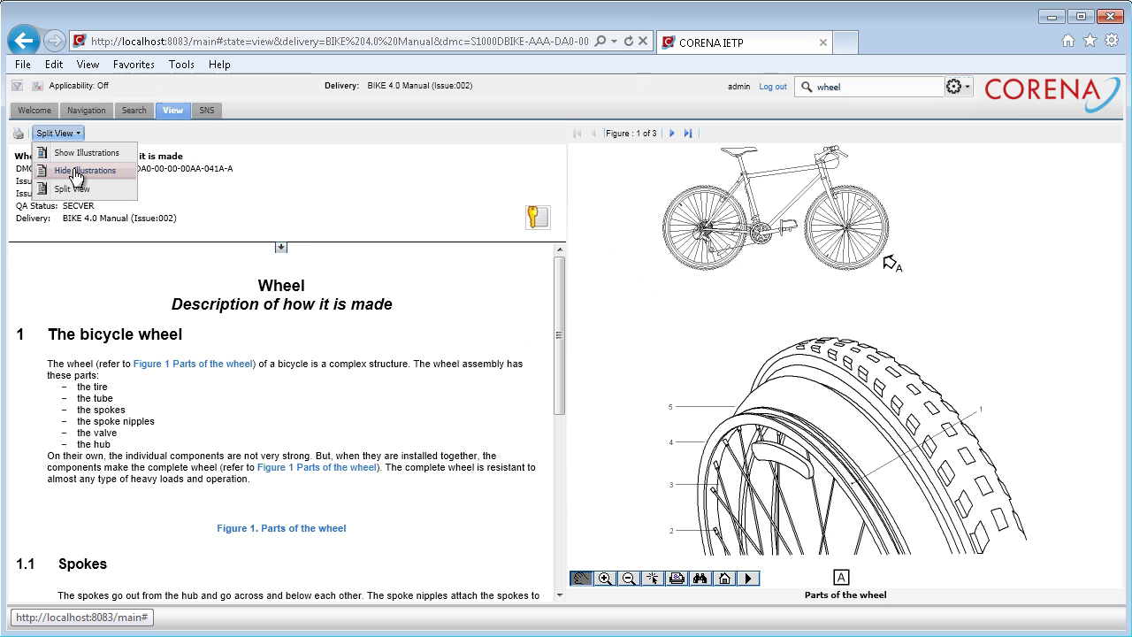
left_click(76, 173)
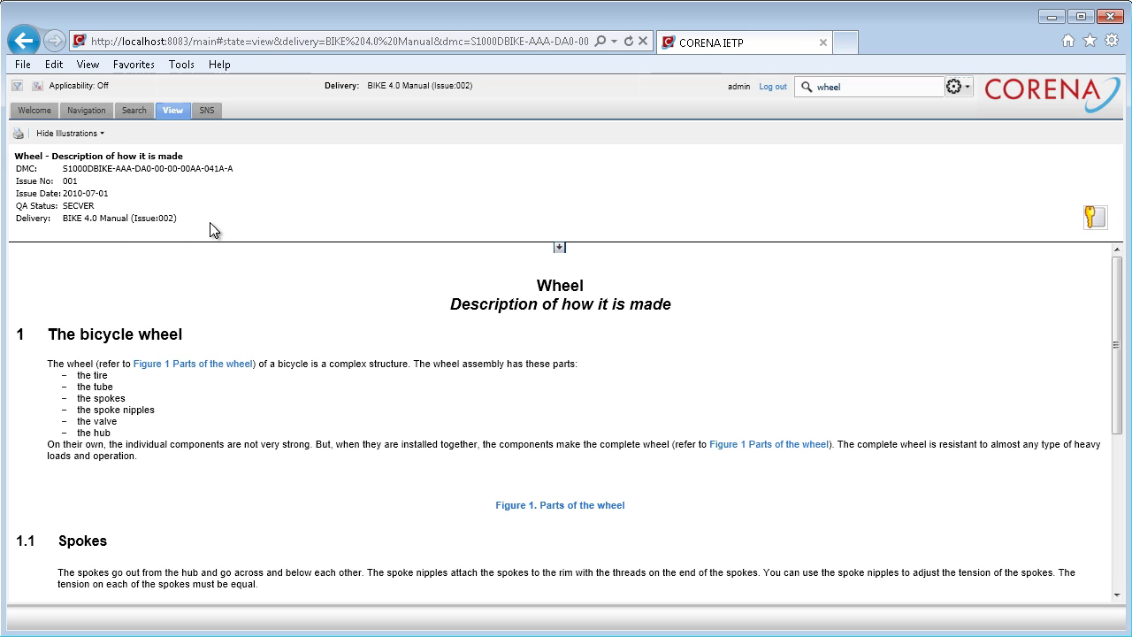
Step: Show the Wheel document's index, browse Figures and Contents, and jump to 1.1 Spokes
left_click(559, 247)
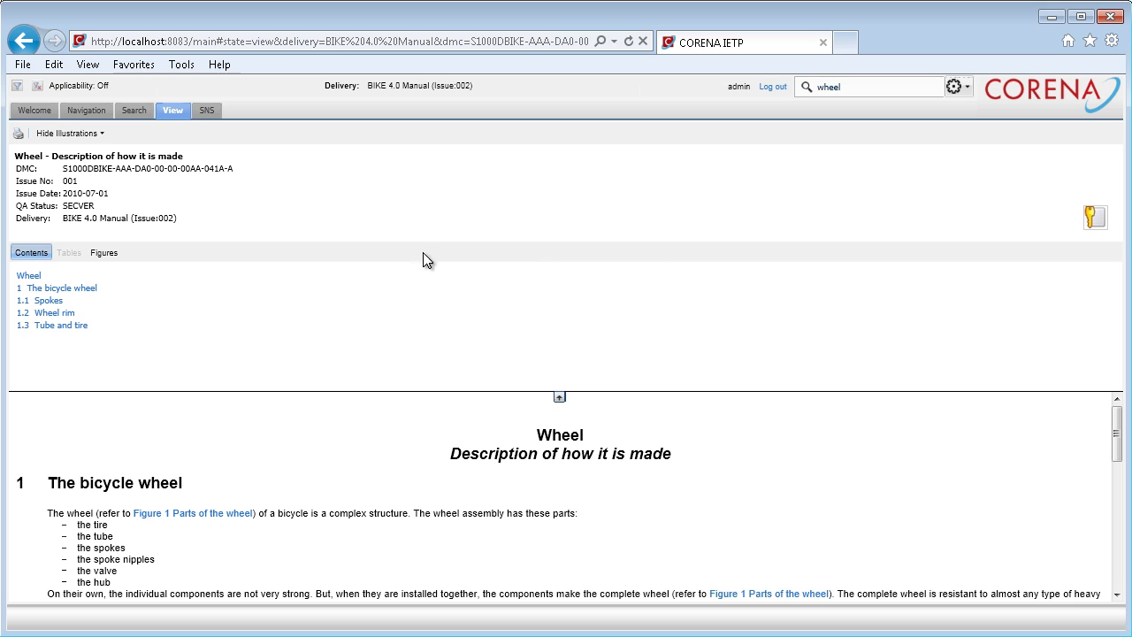
left_click(104, 254)
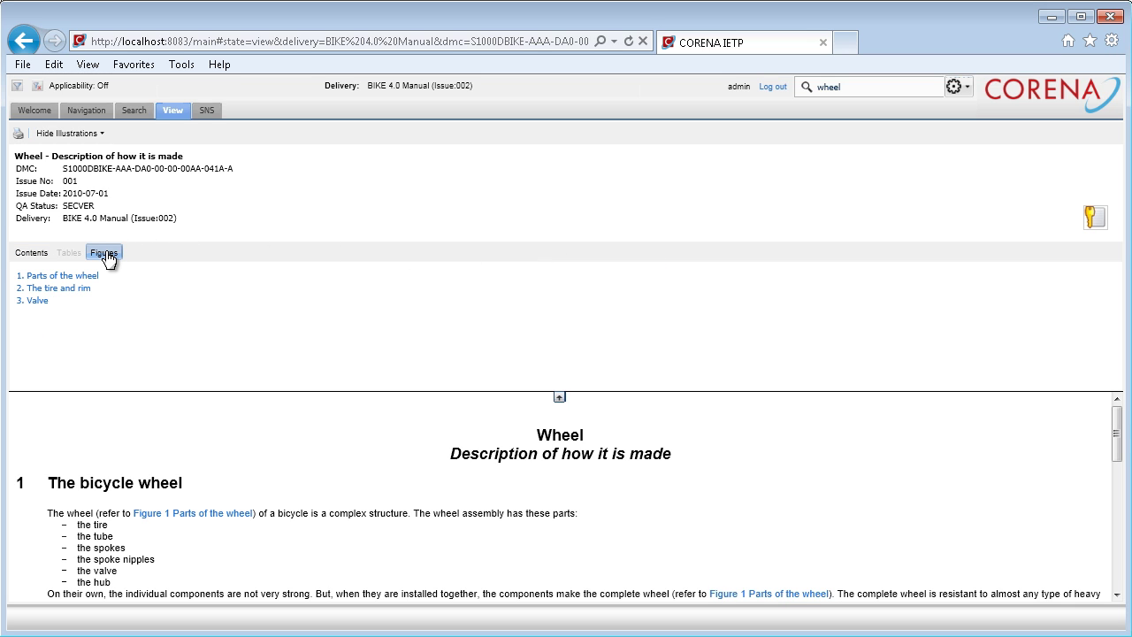
left_click(33, 254)
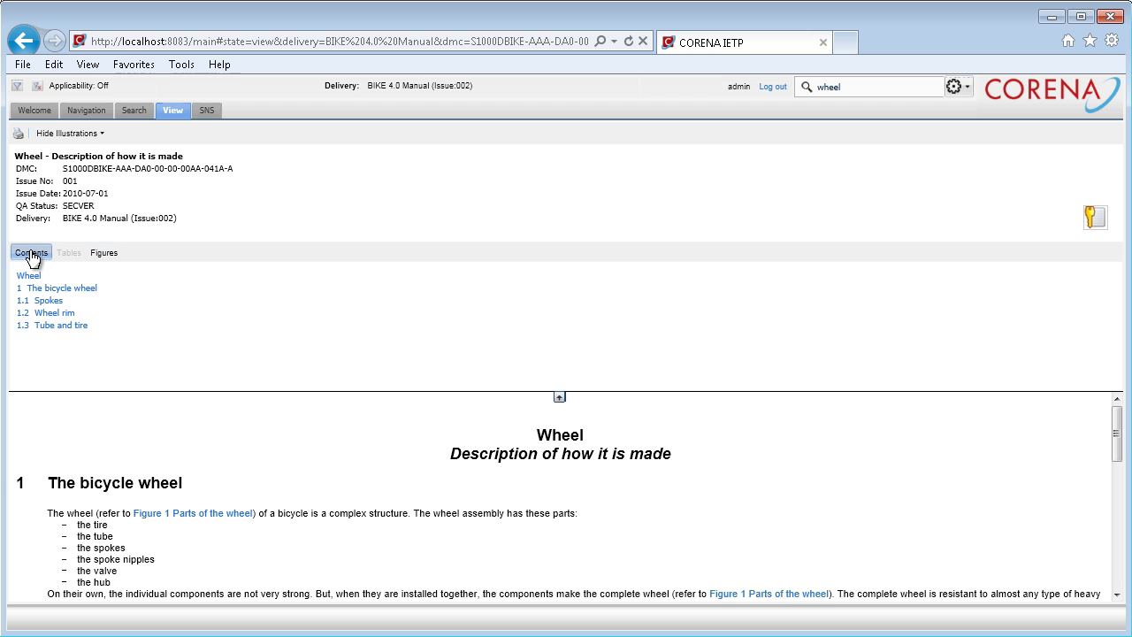
left_click(50, 302)
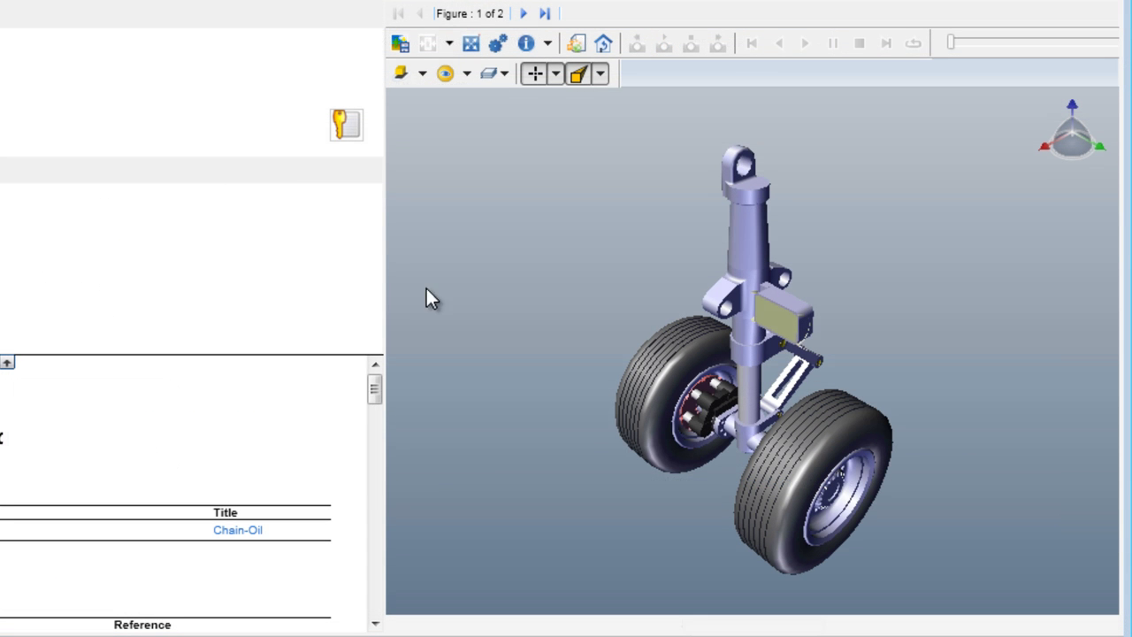
Step: Switch the 3D model to the Front/Back preset view, then Right/Left
left_click(602, 75)
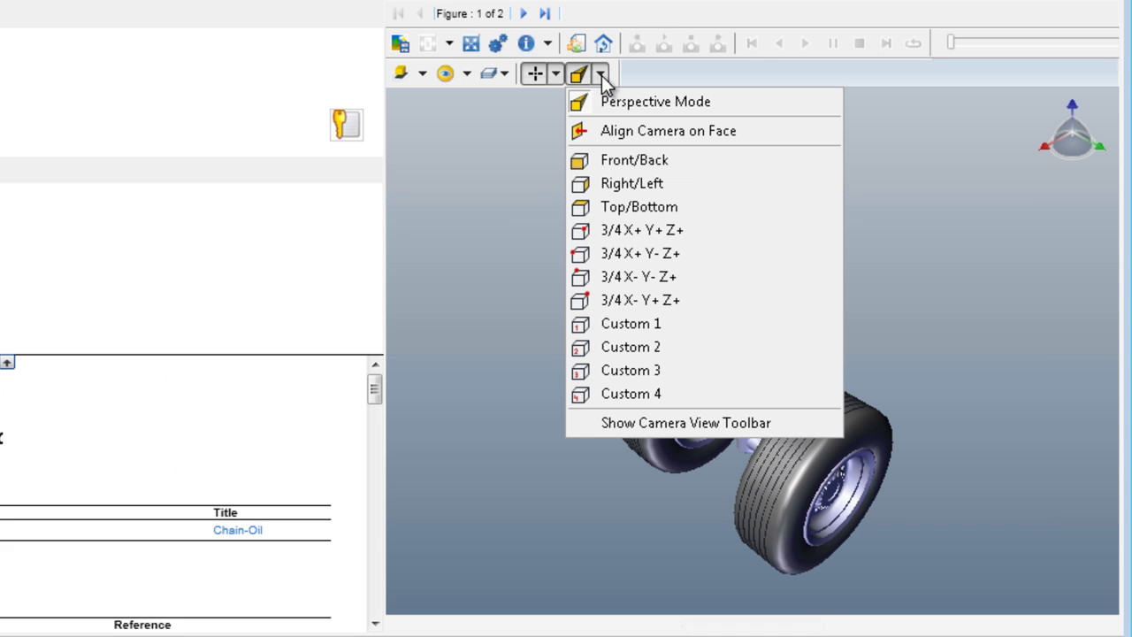
left_click(641, 160)
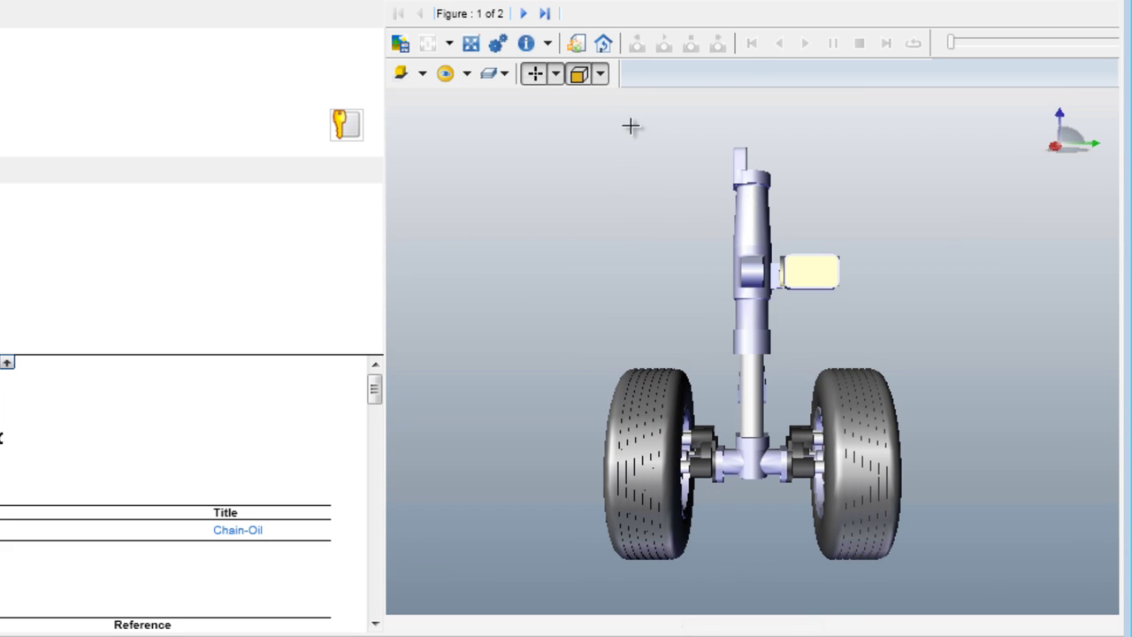
left_click(601, 75)
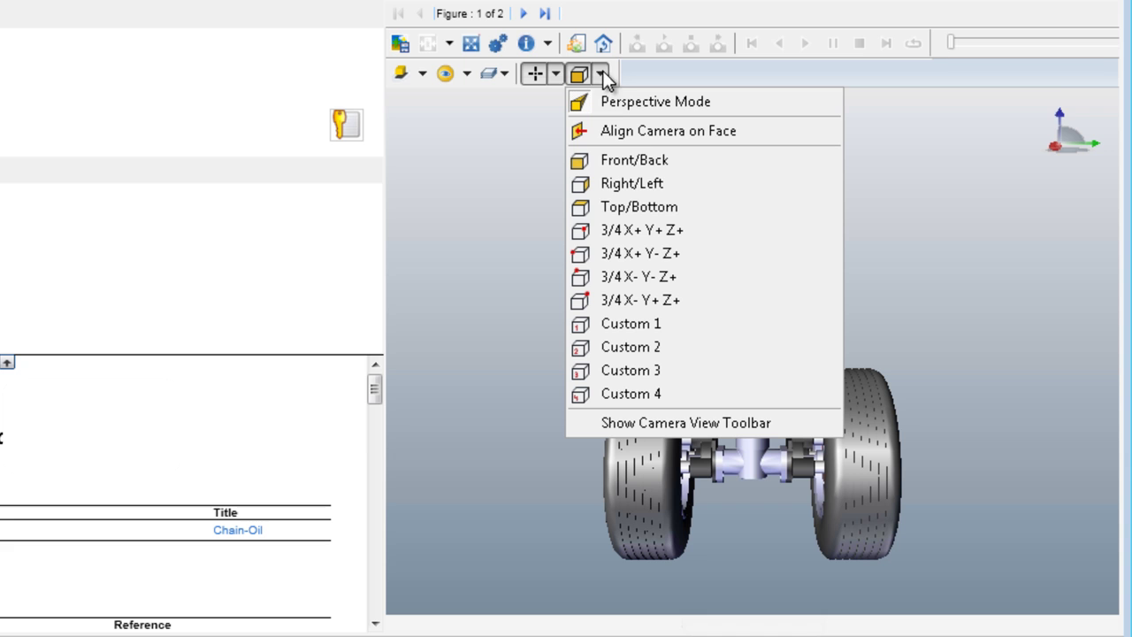
left_click(637, 184)
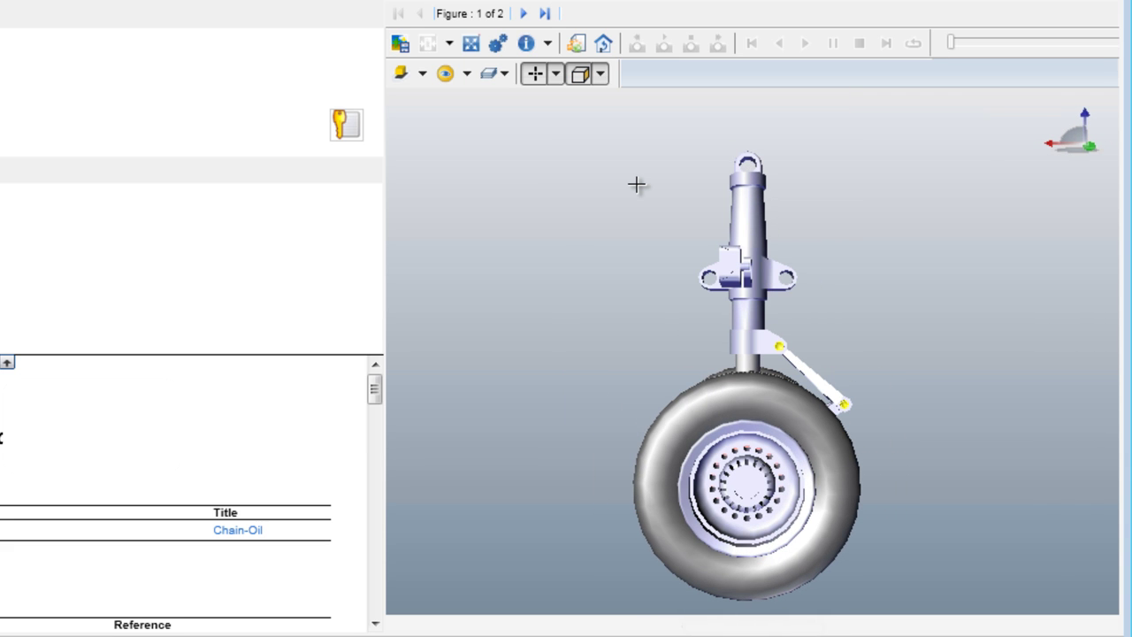
left_click(603, 75)
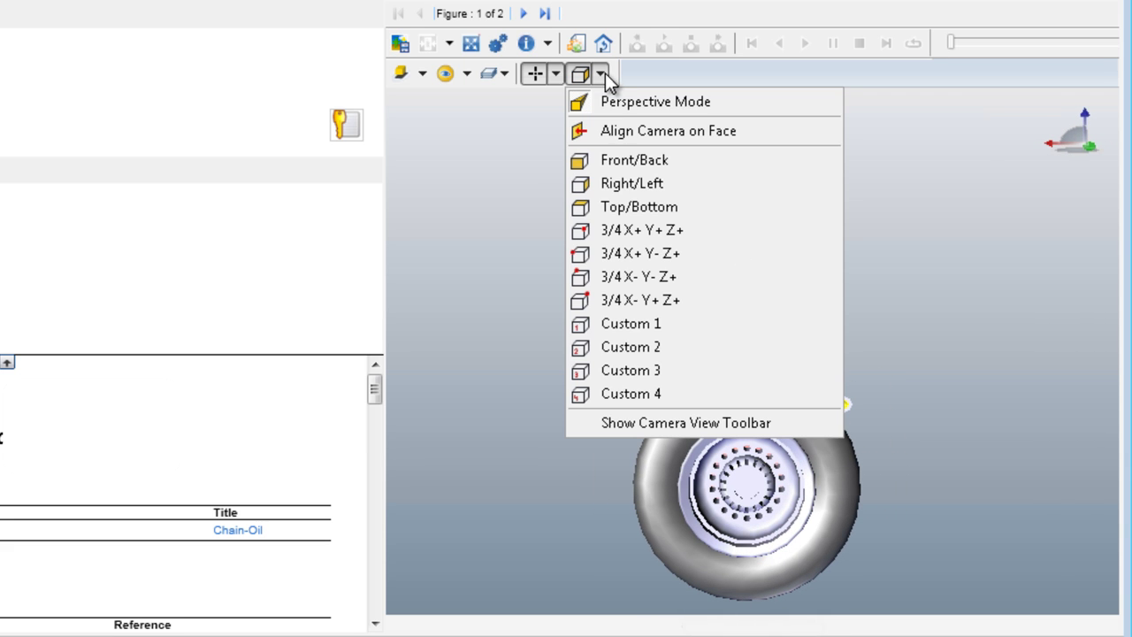
Step: Set the 3D model to top view and play the step 1.1 animation
left_click(637, 200)
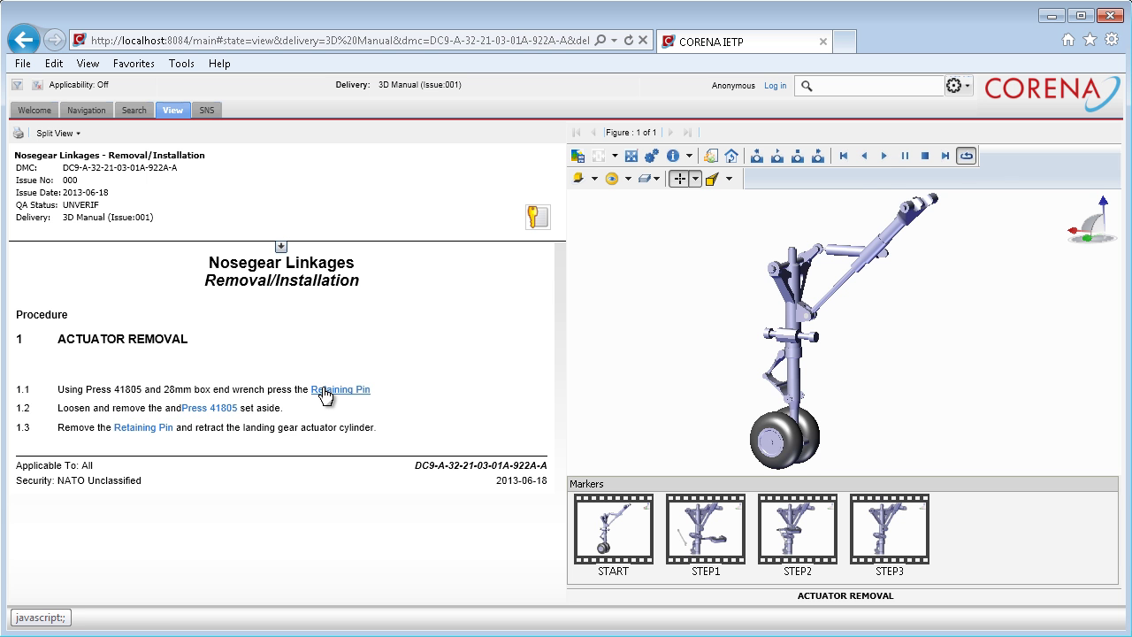
left_click(323, 390)
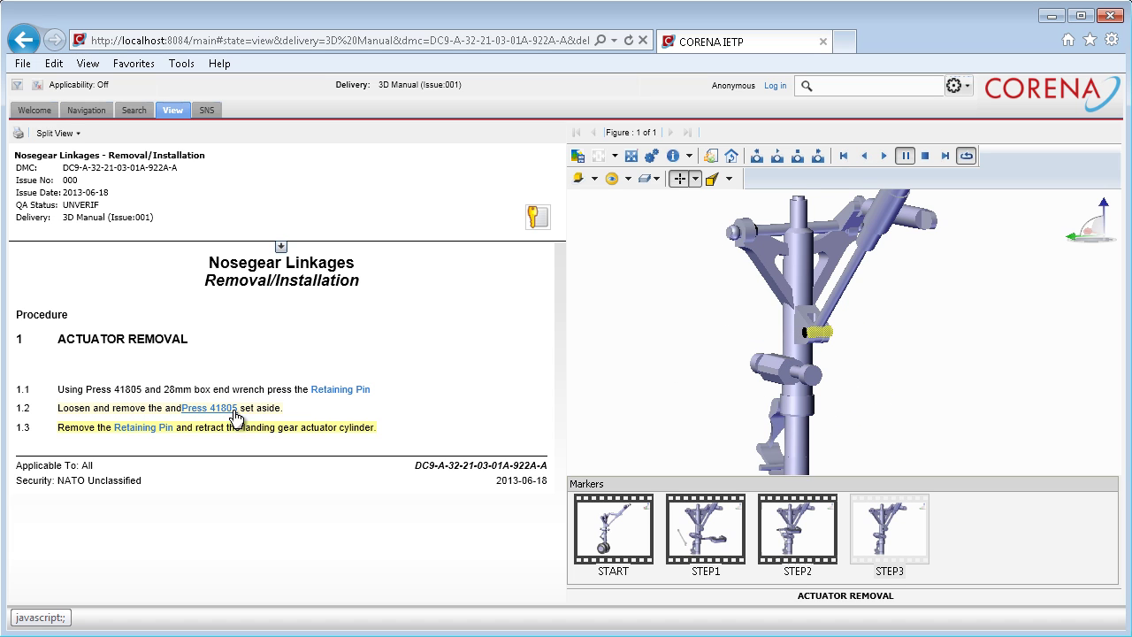
left_click(155, 430)
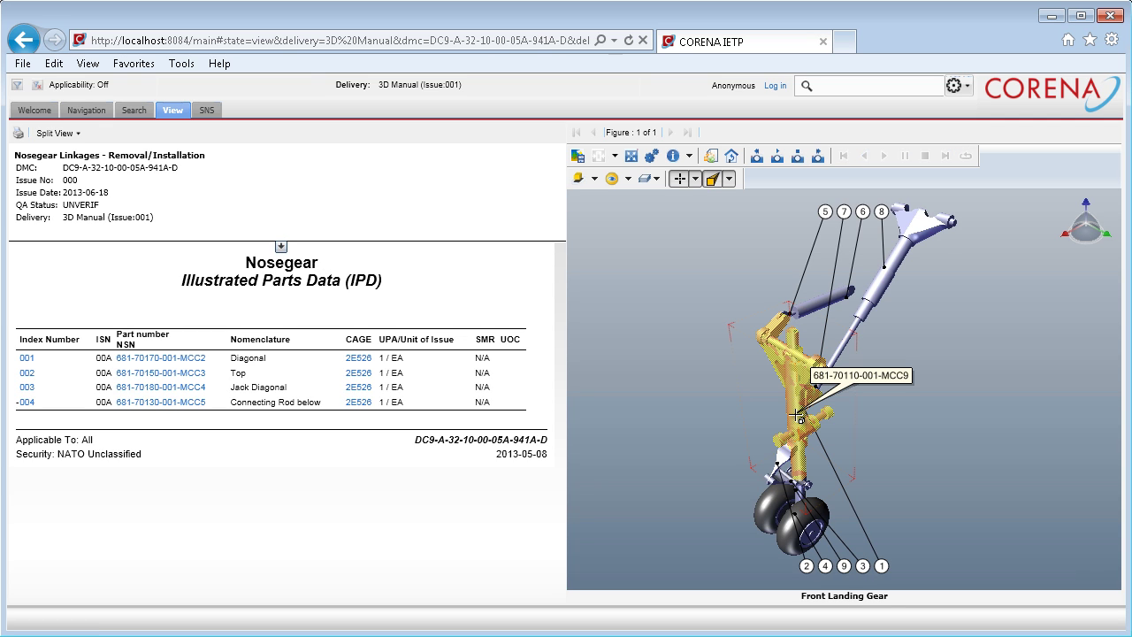
left_click(887, 283)
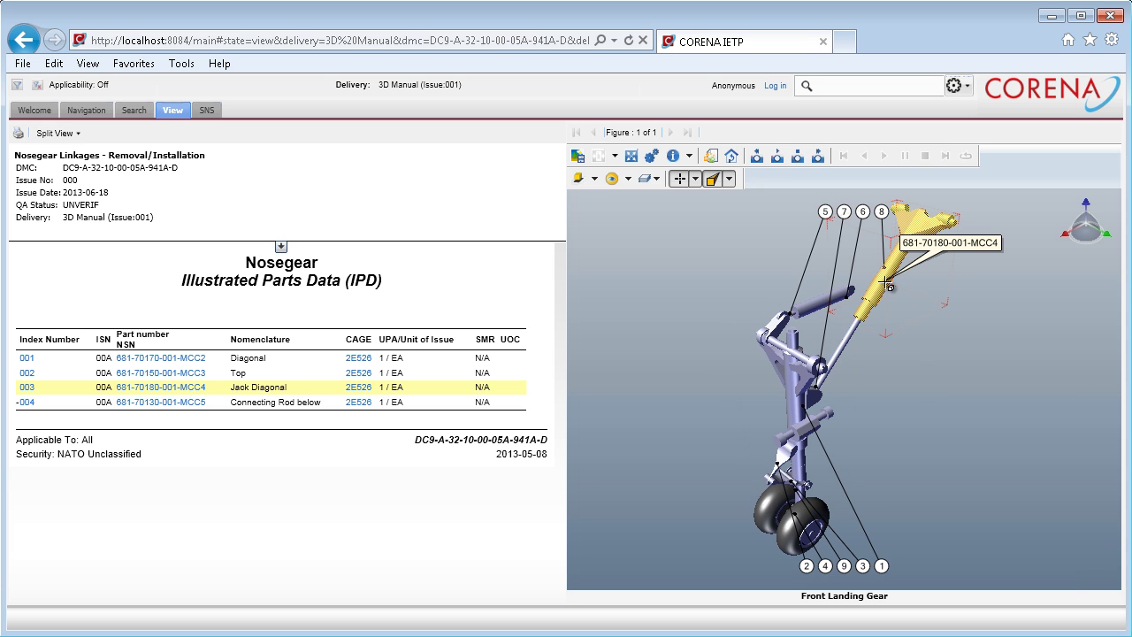